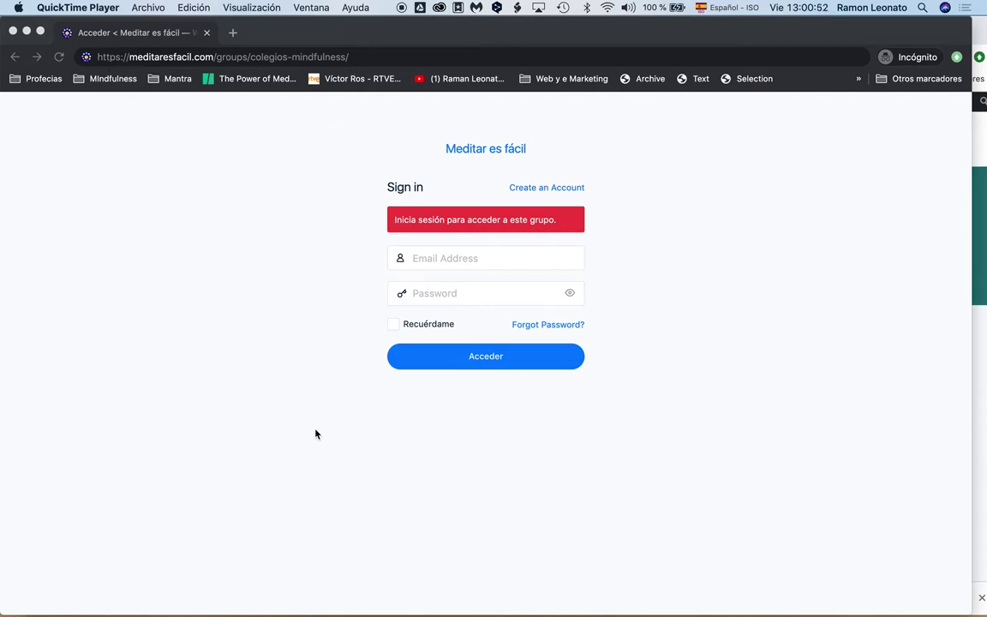
Log in with the student's e-mail and password, revealing the password to verify it before submitting.
click(454, 259)
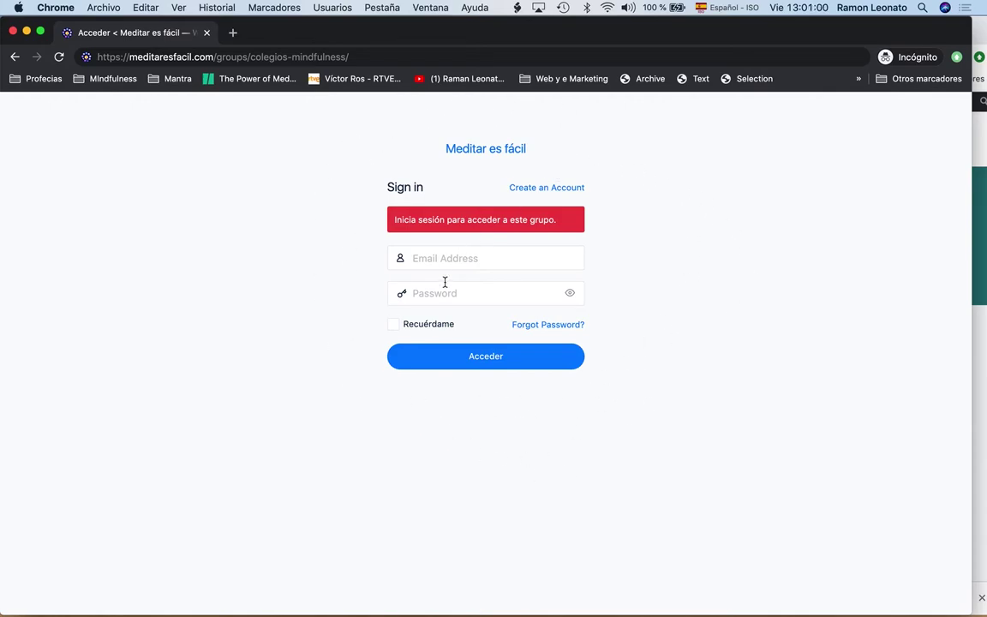
click(456, 258)
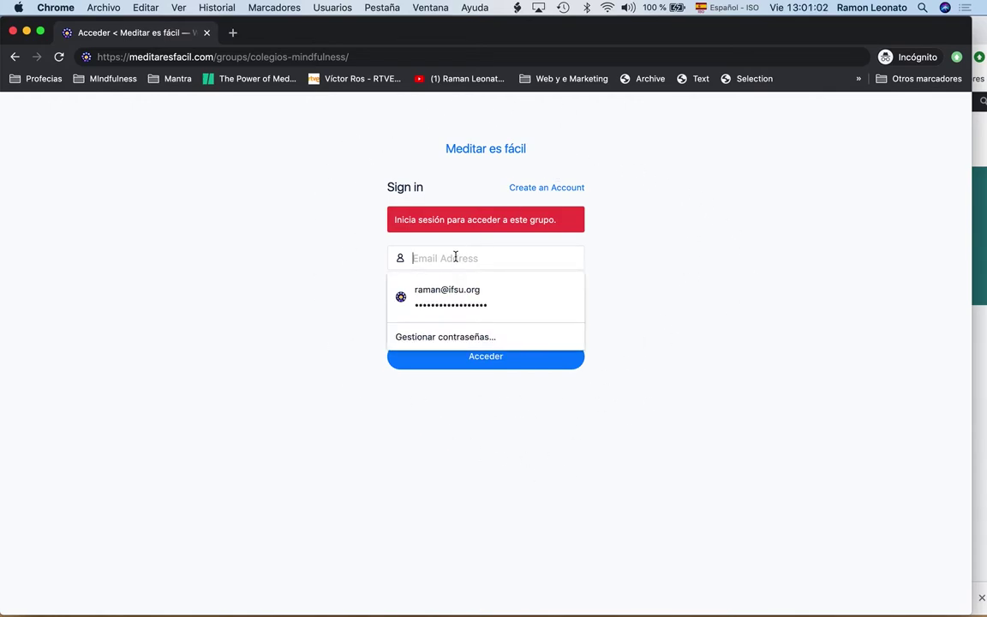
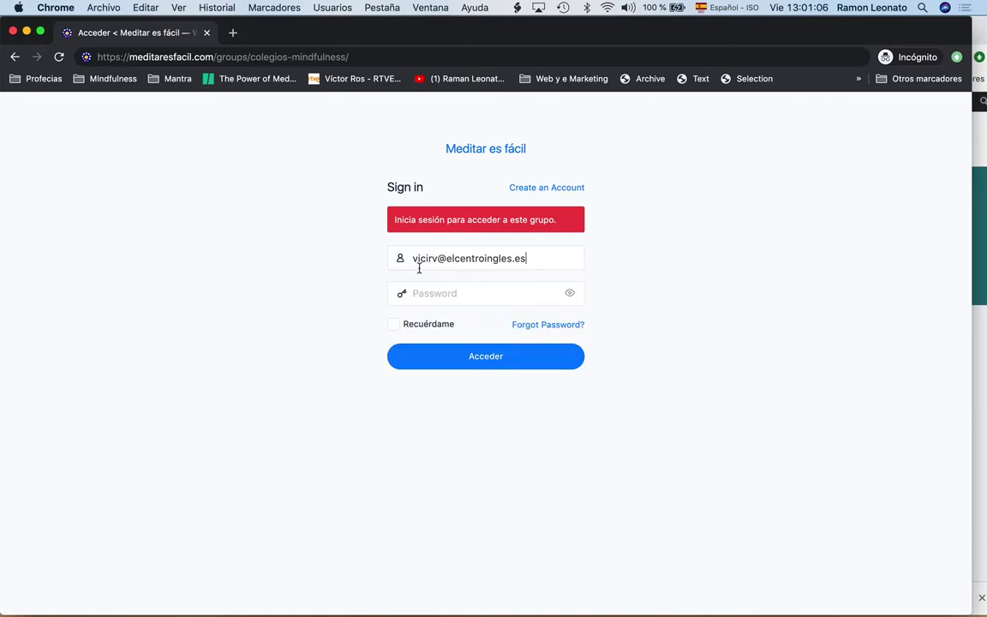
click(464, 296)
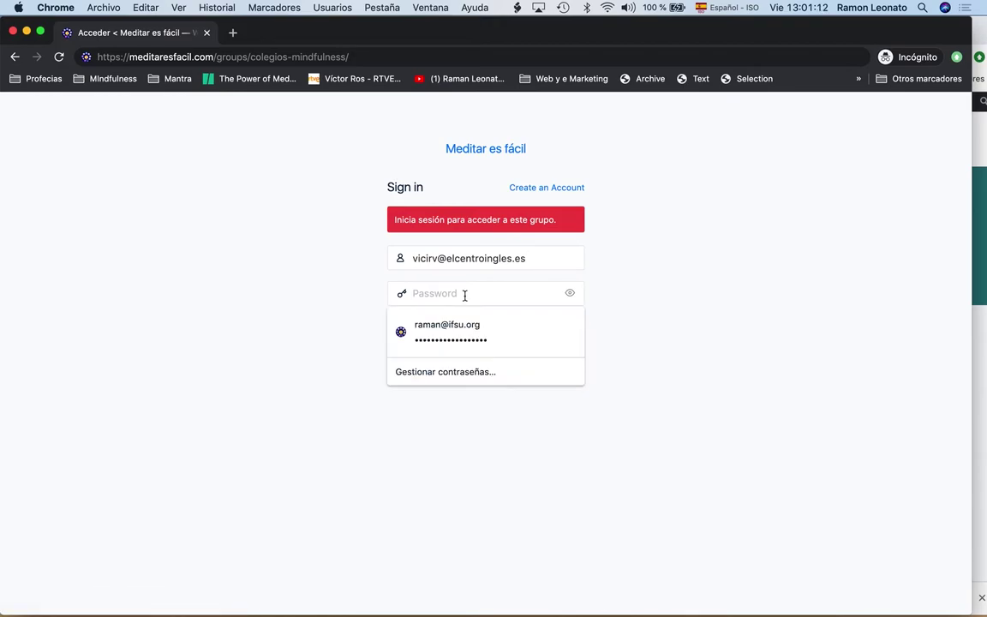
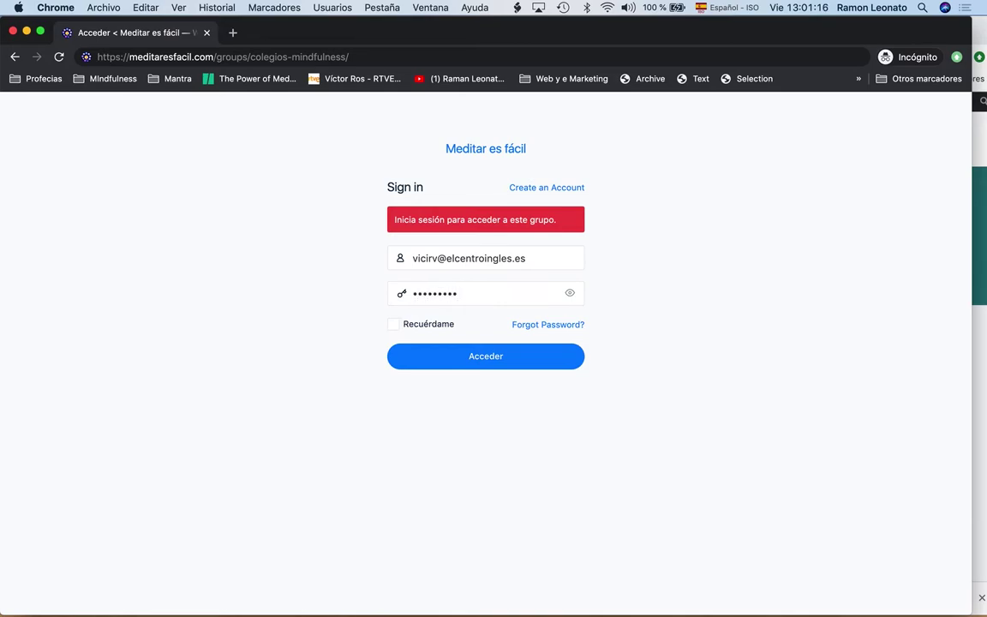
click(570, 293)
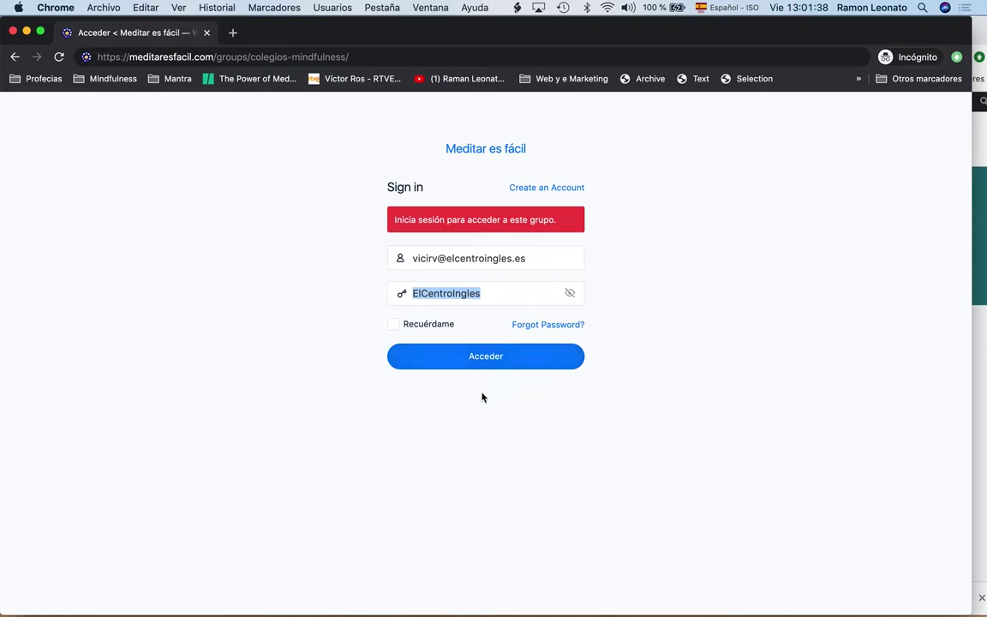
click(485, 358)
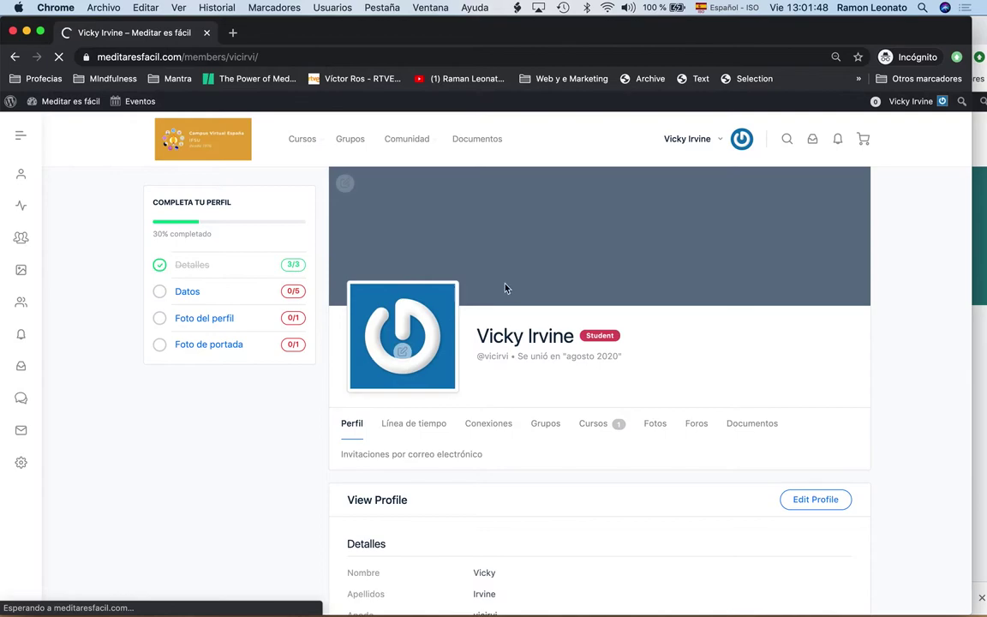
Review the profile's completion details (Detalles 3/3) and the Comunidad and Grupos menus.
scroll(551, 243, down, 3)
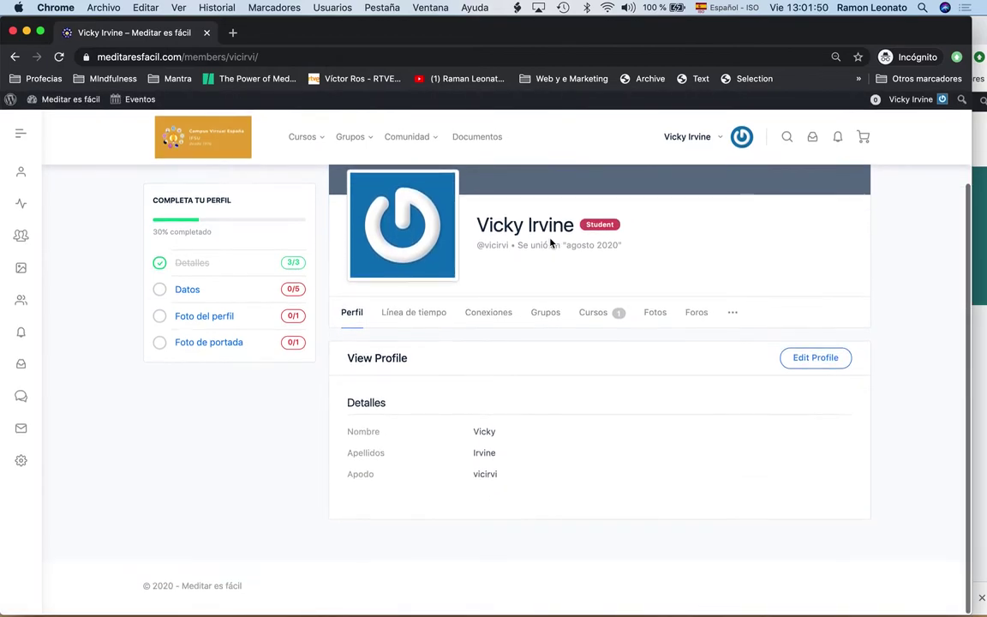
scroll(551, 243, up, 3)
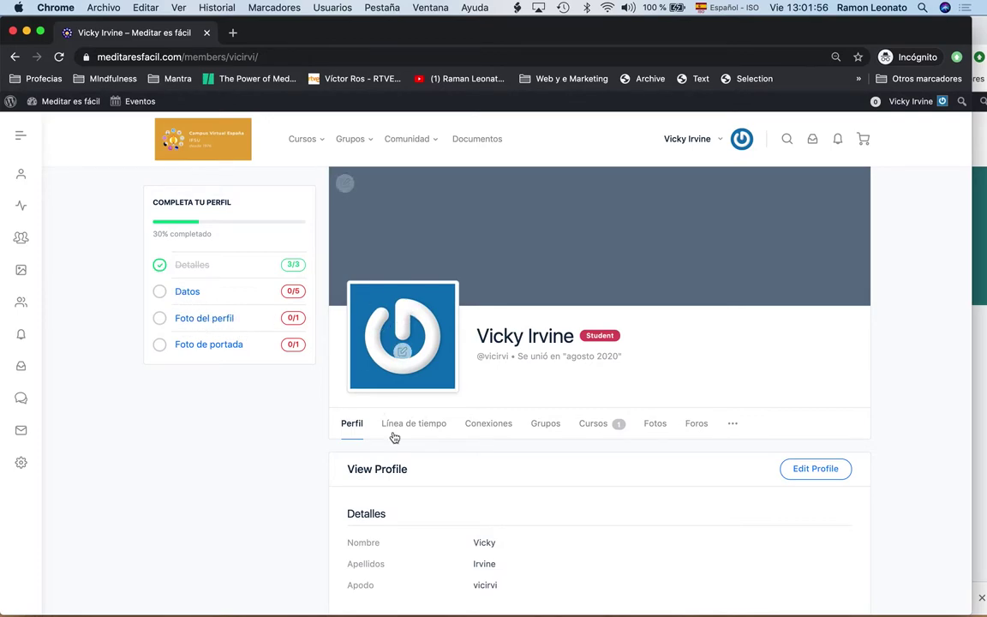
mouse_move(420, 203)
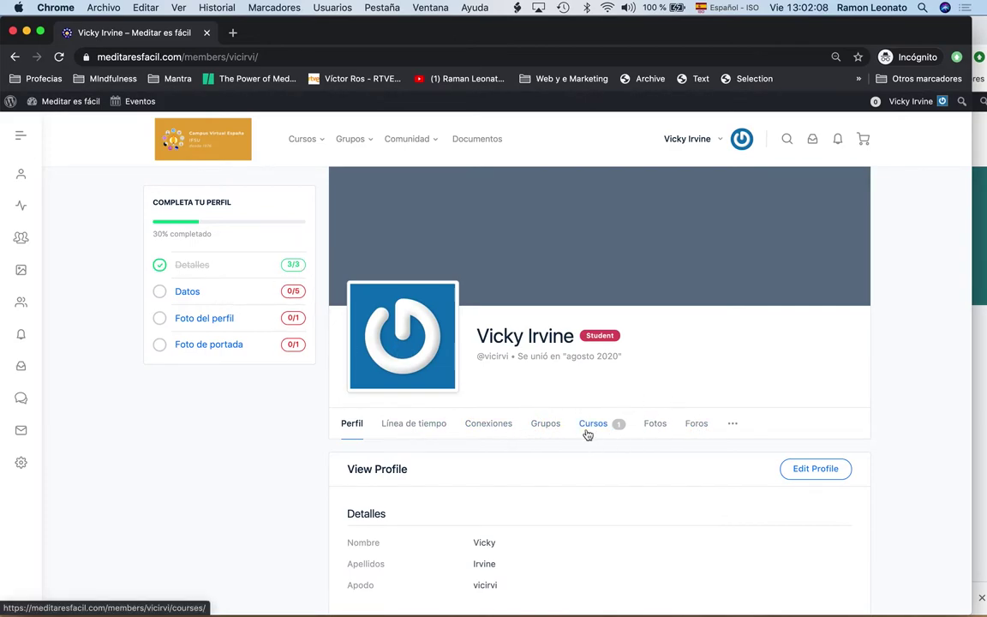
scroll(590, 436, down, 3)
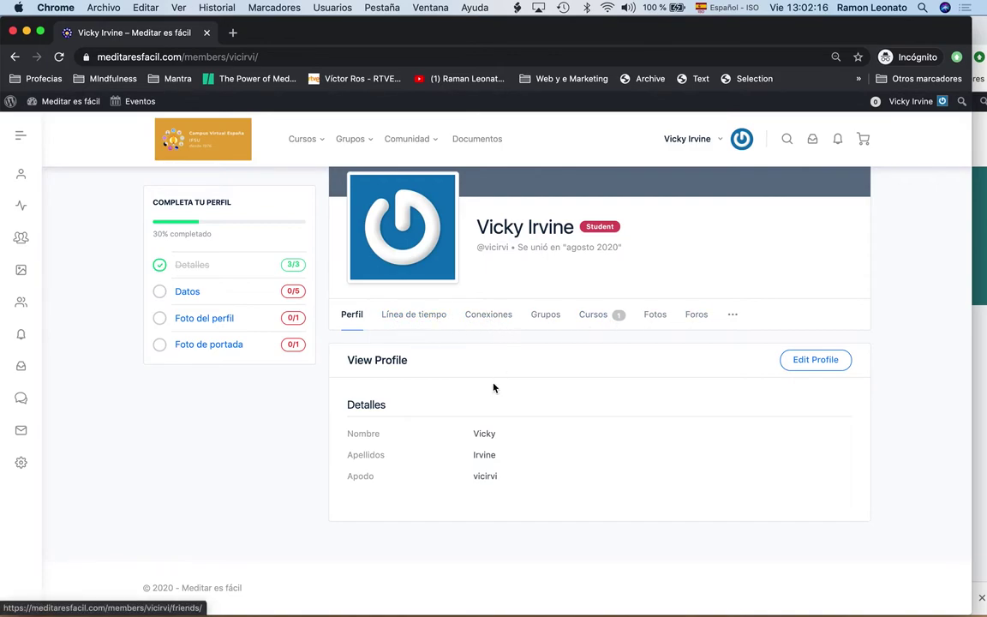
scroll(513, 377, up, 3)
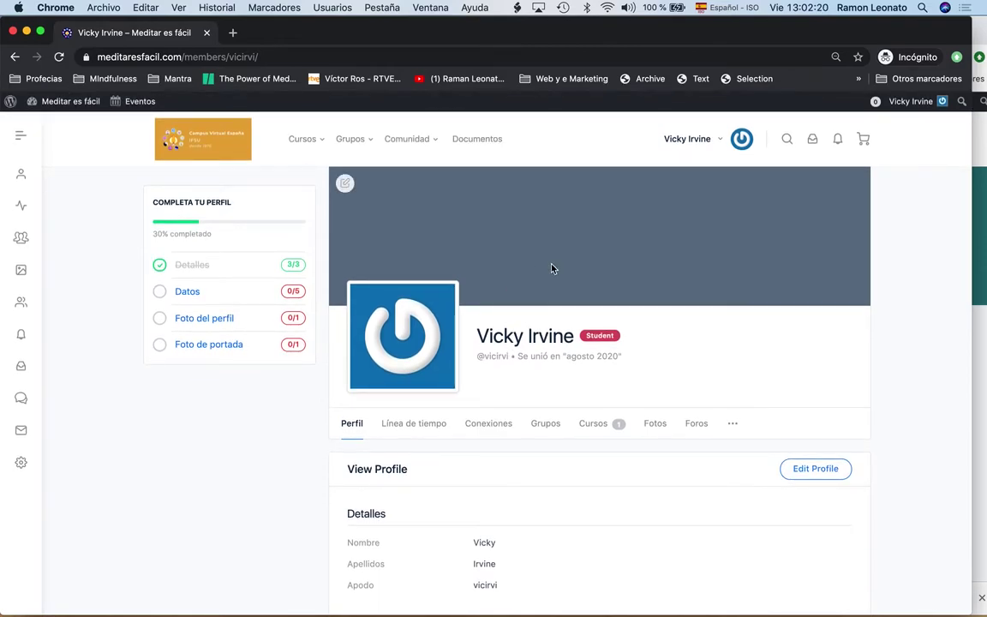
mouse_move(418, 143)
mouse_move(371, 167)
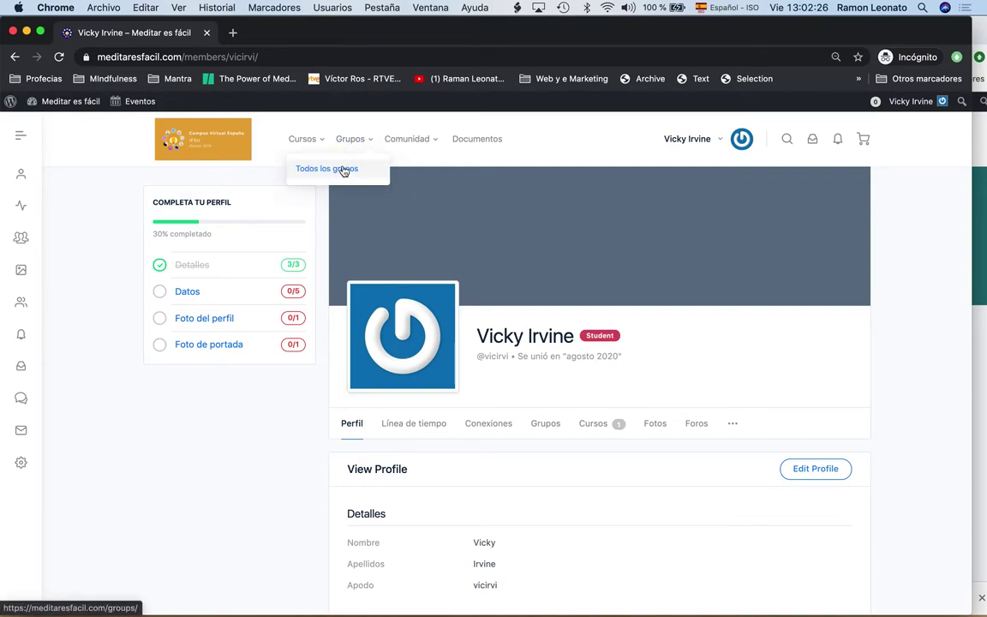
Go to Grupos > Todos los grupos and pick El Centro Inglés from the group cards.
click(343, 171)
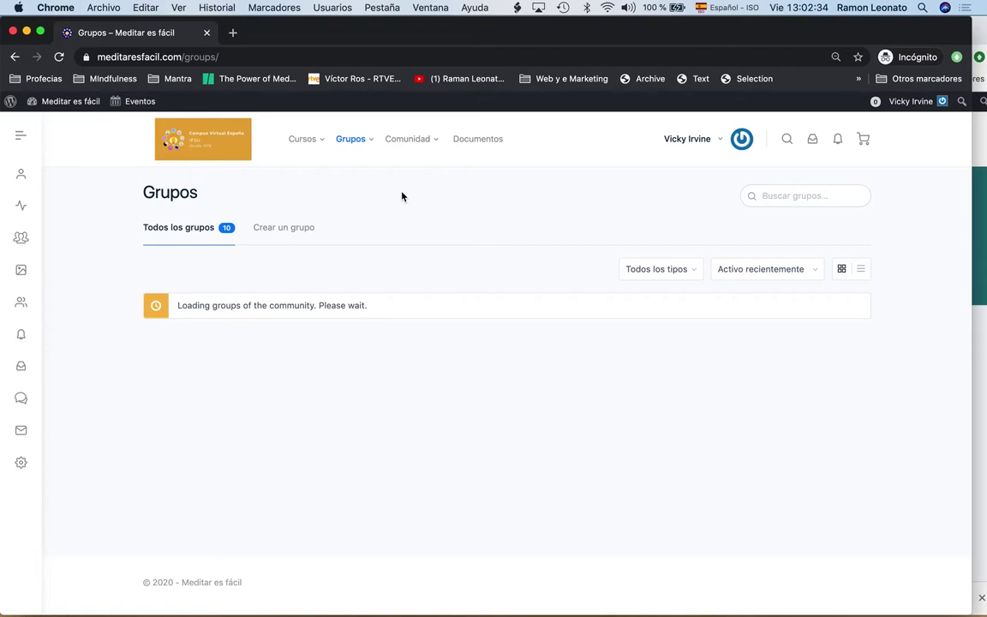
scroll(402, 196, down, 2)
scroll(401, 197, down, 1)
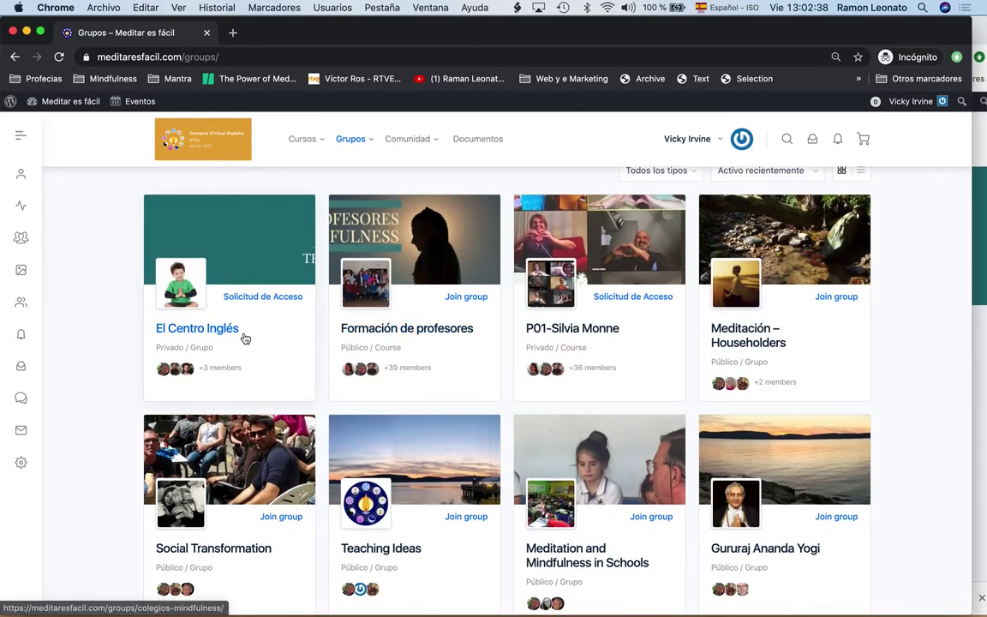
click(198, 329)
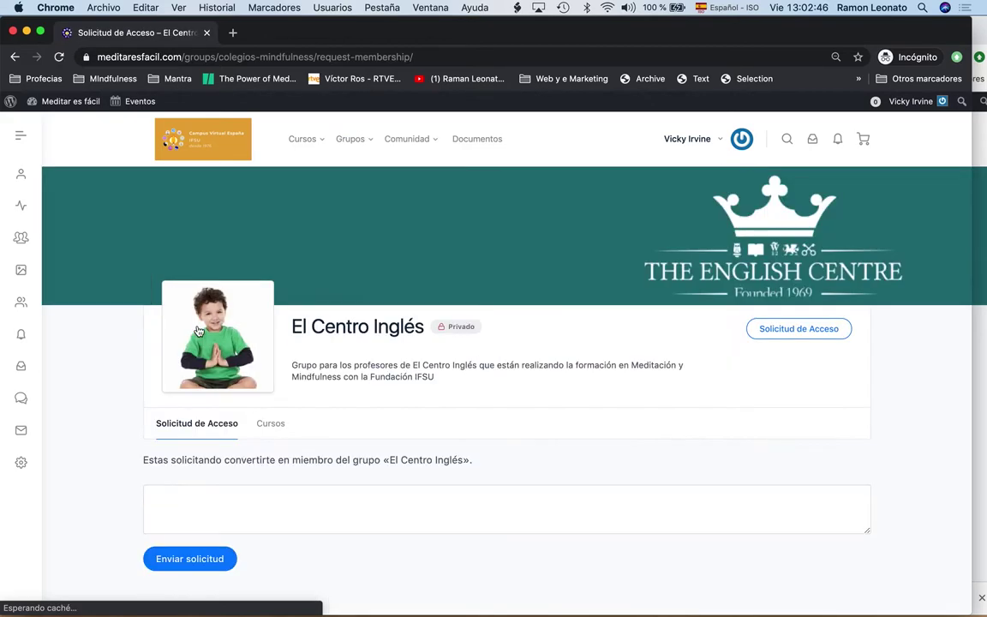
Scroll the El Centro Inglés Solicitud de Acceso page down to the Enviar solicitud button.
scroll(480, 364, down, 1)
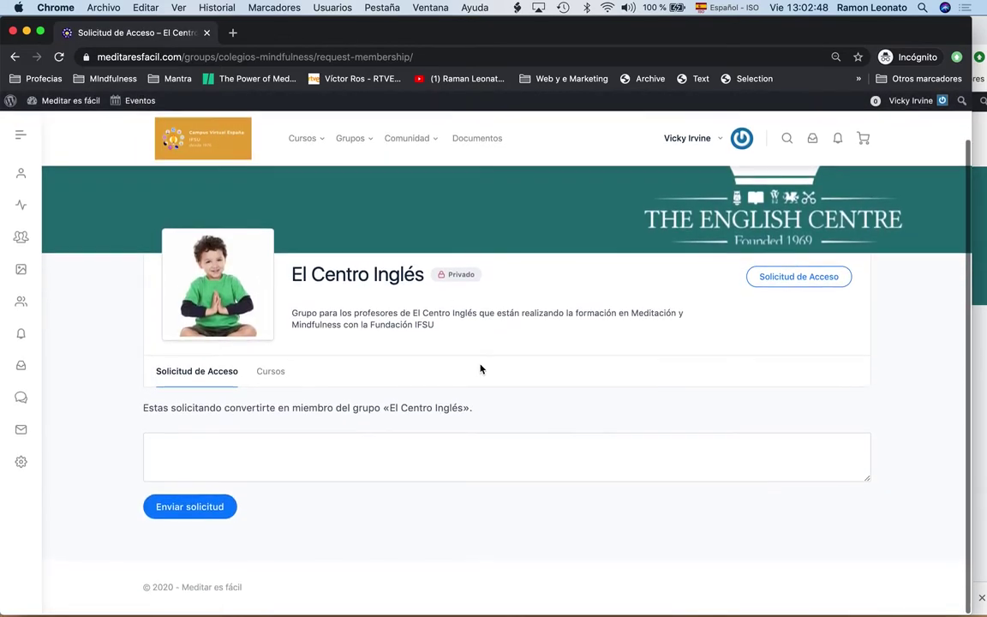
mouse_move(507, 278)
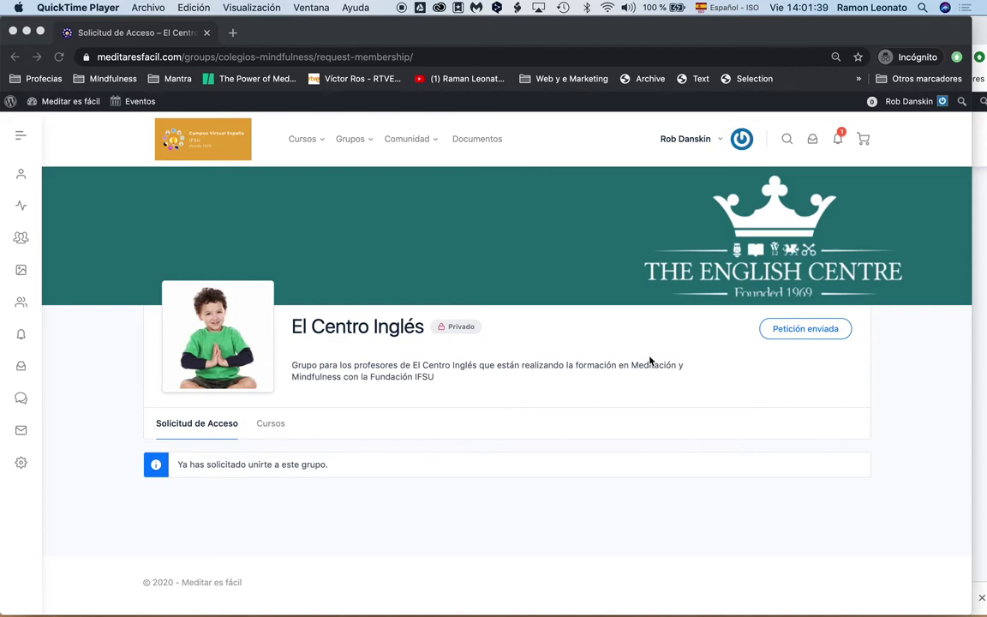
key(ctrl+Up)
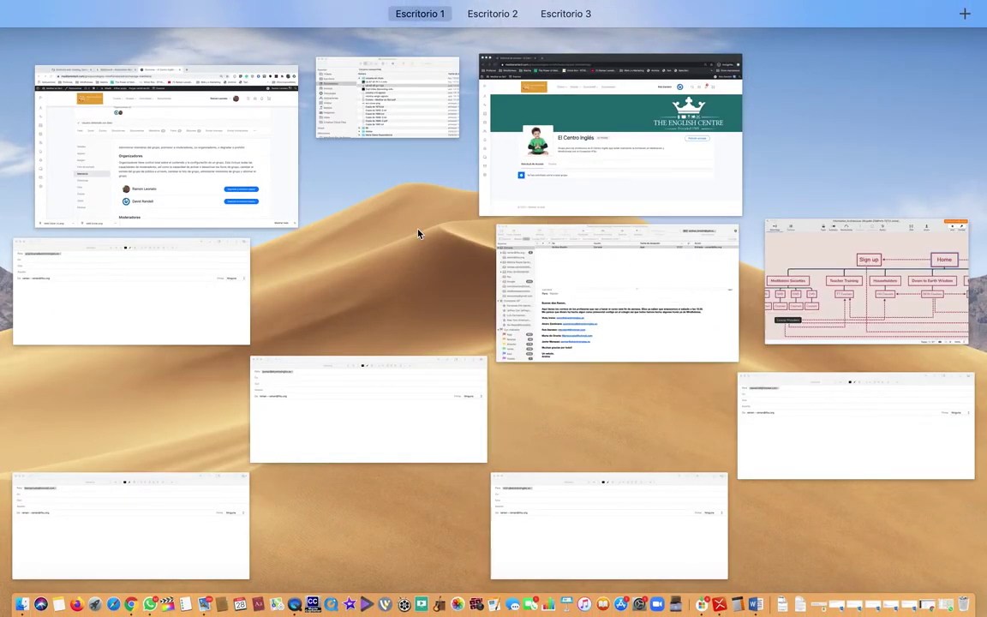
click(185, 137)
scroll(443, 296, up, 5)
scroll(443, 295, down, 3)
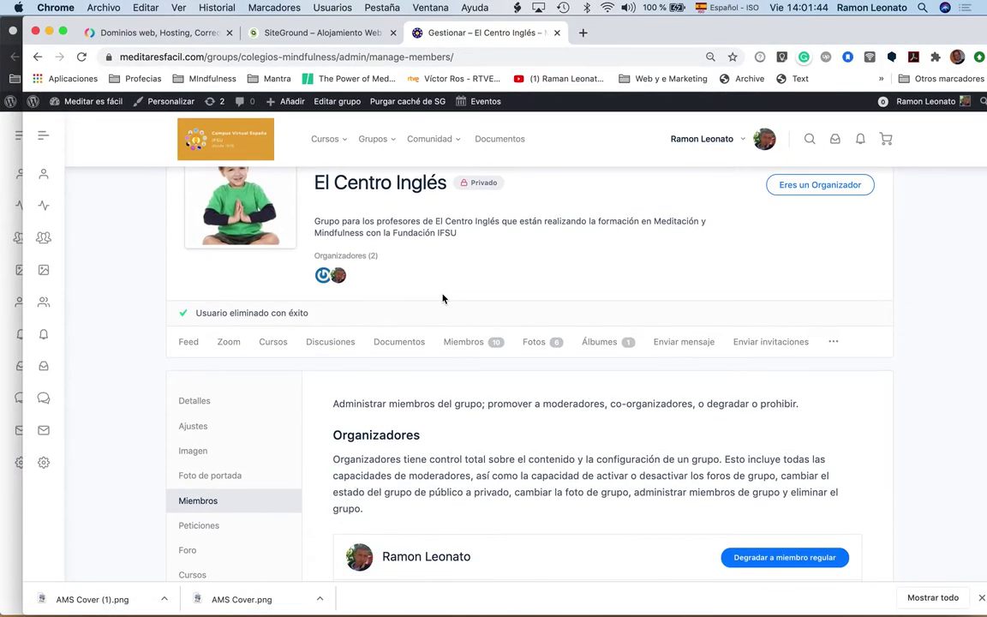
click(189, 346)
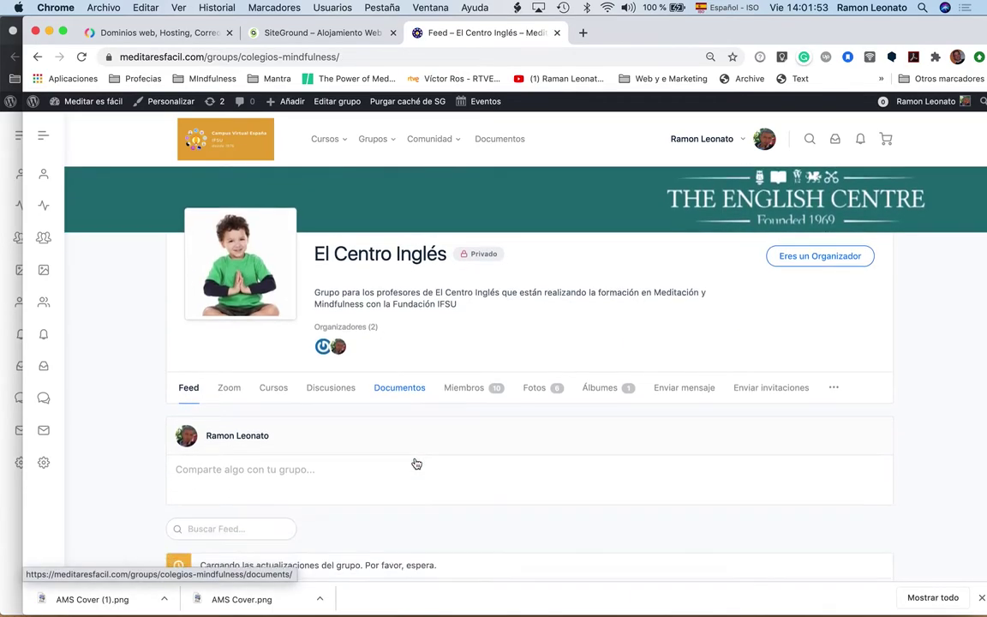
scroll(416, 464, down, 1)
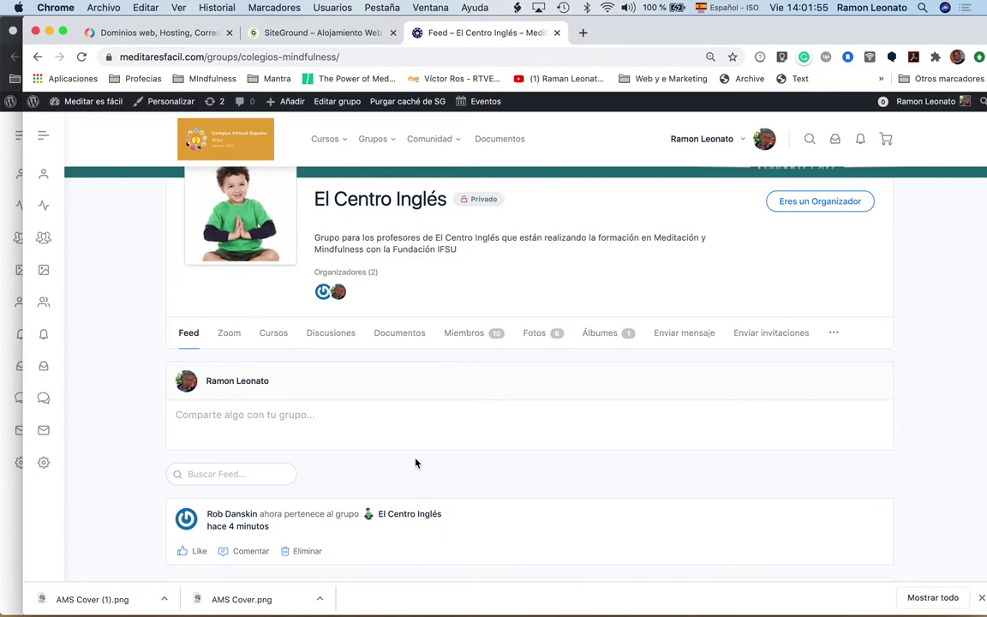
scroll(416, 464, down, 5)
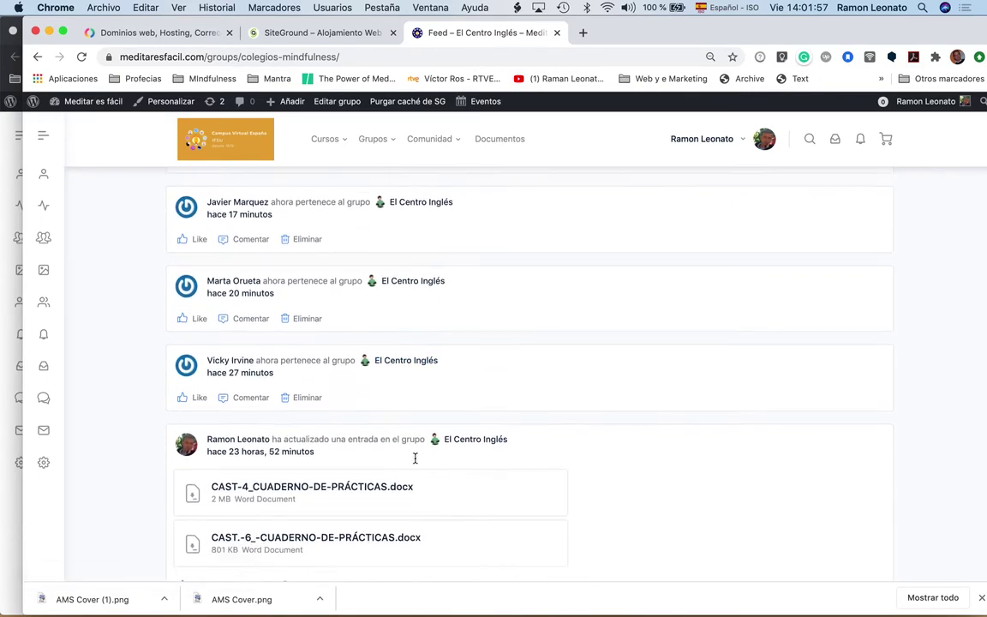
scroll(416, 461, up, 5)
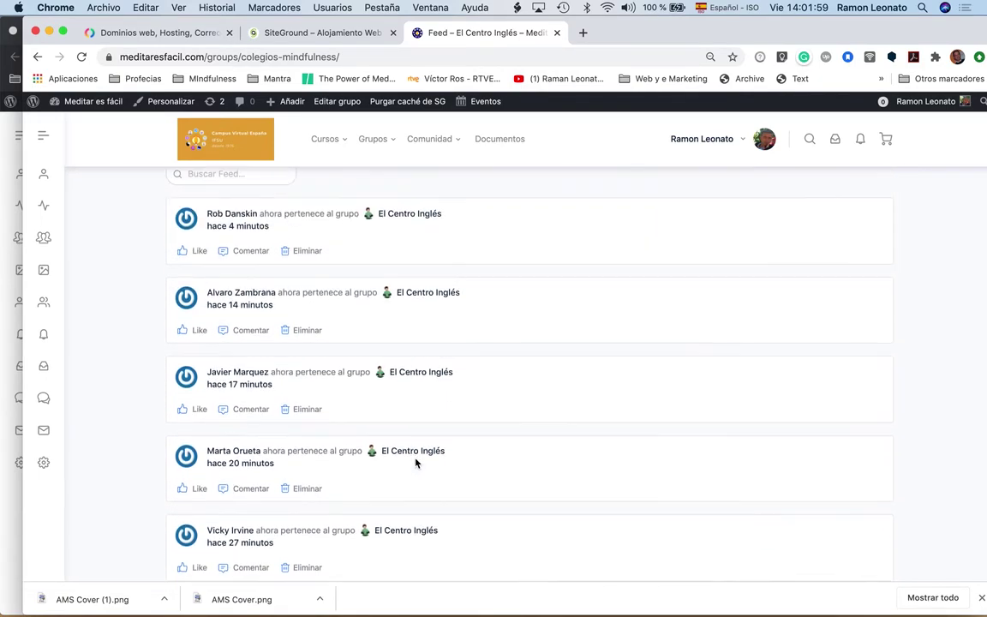
scroll(416, 464, up, 4)
scroll(416, 464, down, 2)
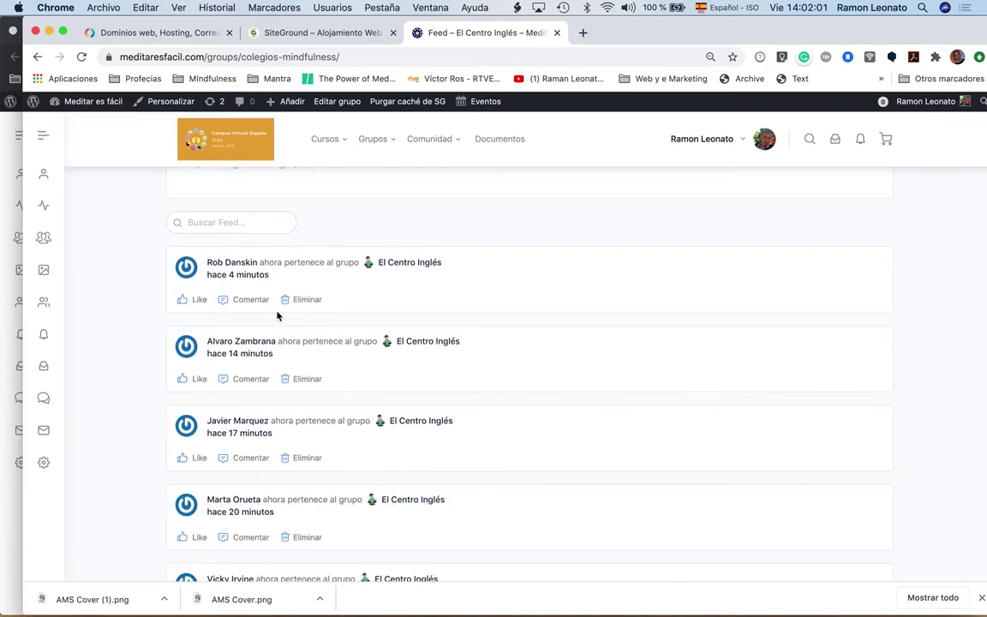
scroll(303, 381, down, 3)
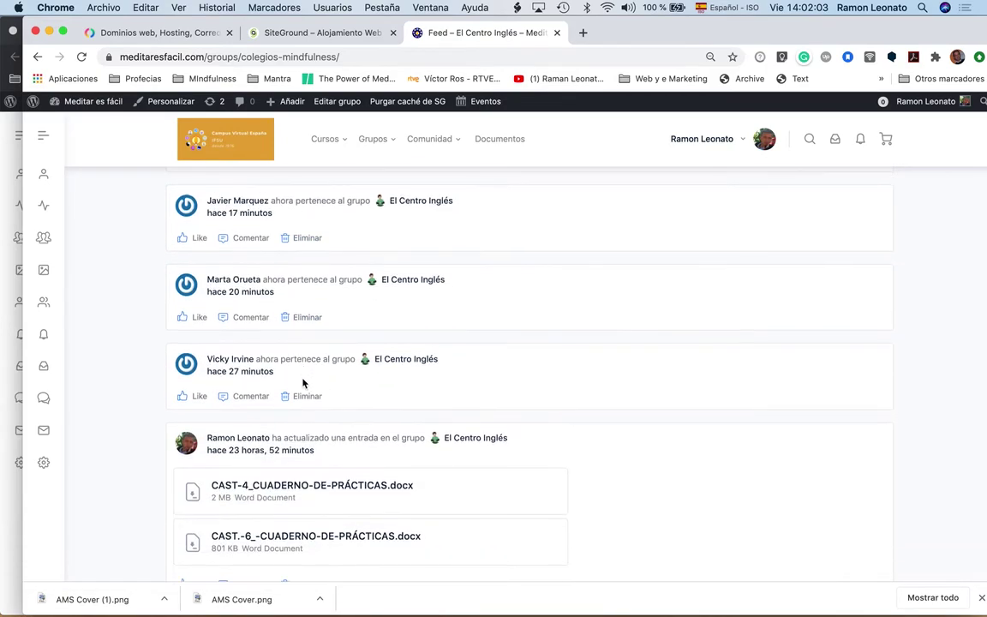
scroll(302, 383, down, 2)
scroll(302, 383, down, 5)
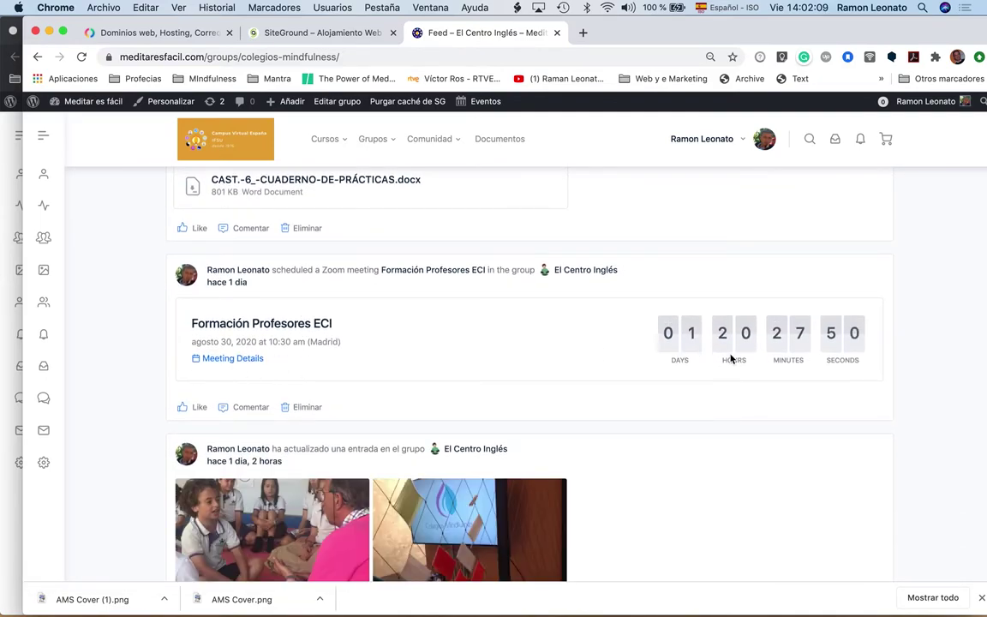
scroll(656, 282, up, 10)
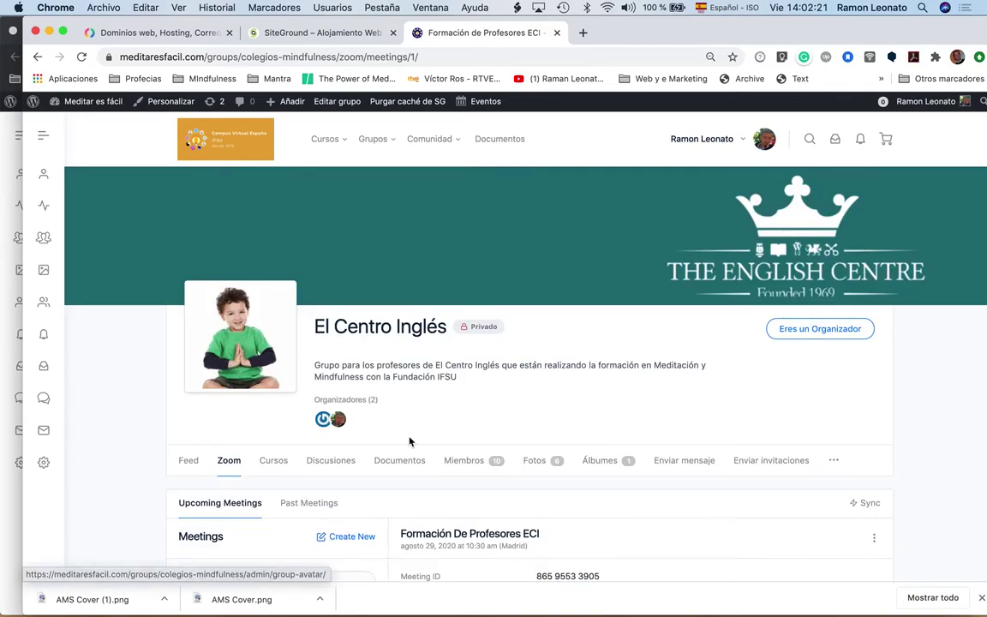
Scroll through the Formación de Profesores ECI meeting: 2-hour session on agosto 29, 2020.
scroll(409, 441, down, 5)
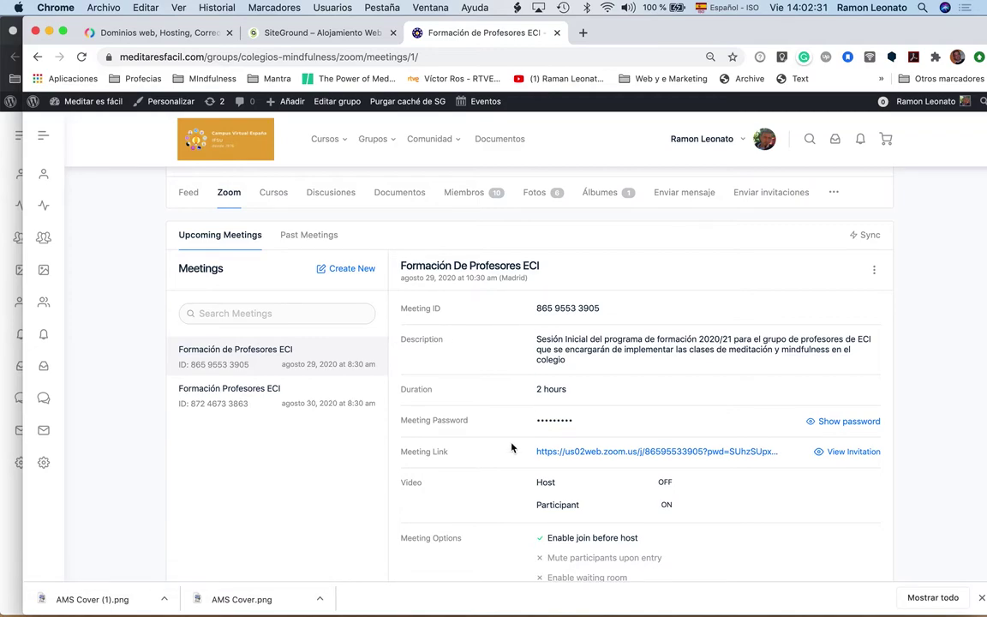
scroll(511, 478, down, 5)
scroll(511, 478, up, 6)
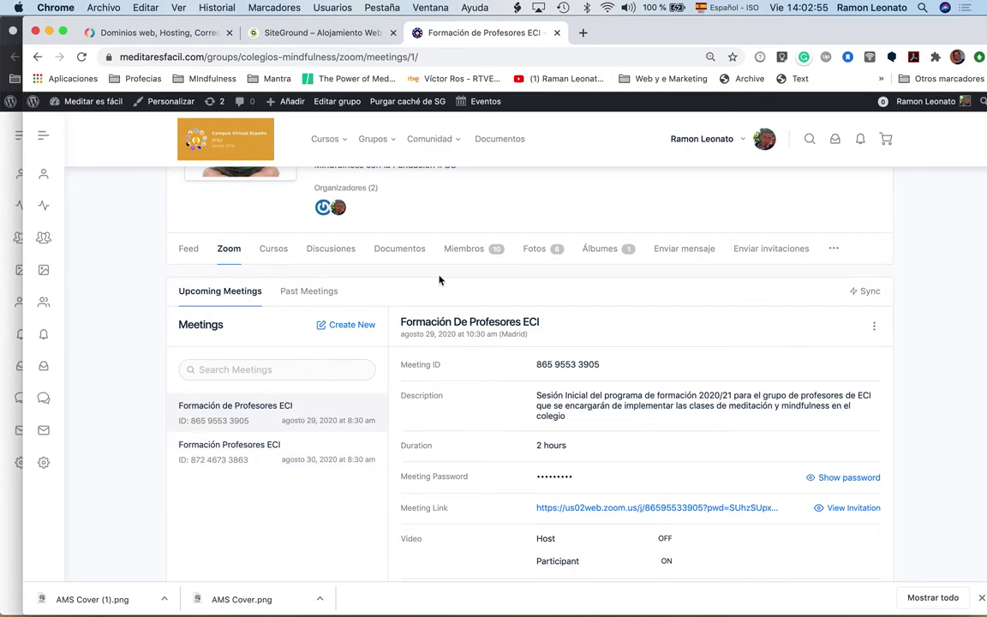
Open the group's Cursos tab and browse the course cards, PoU 1 through Mindfulness Bachillerato.
click(273, 250)
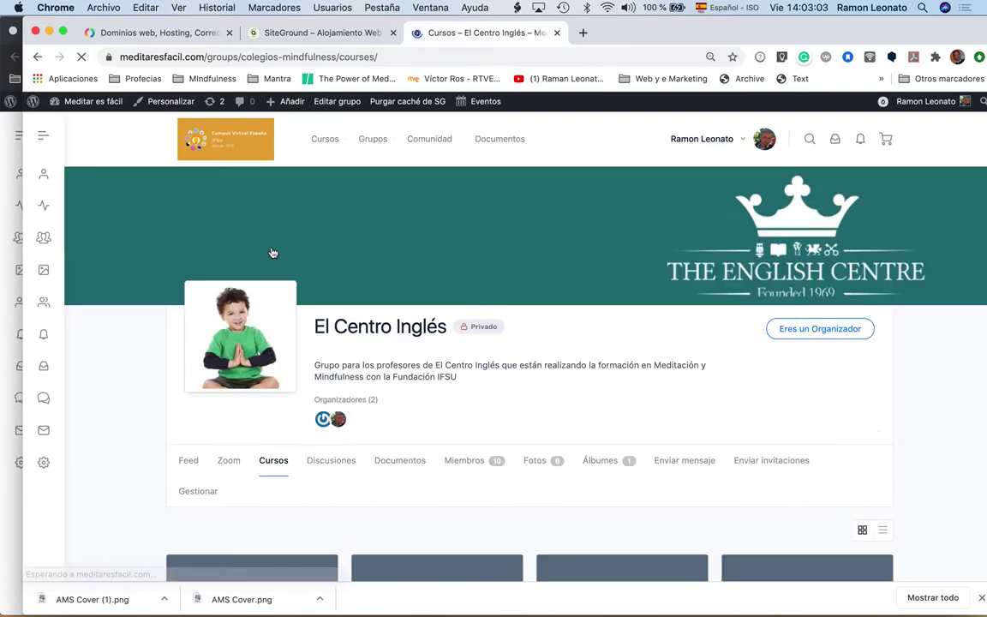
scroll(507, 418, down, 5)
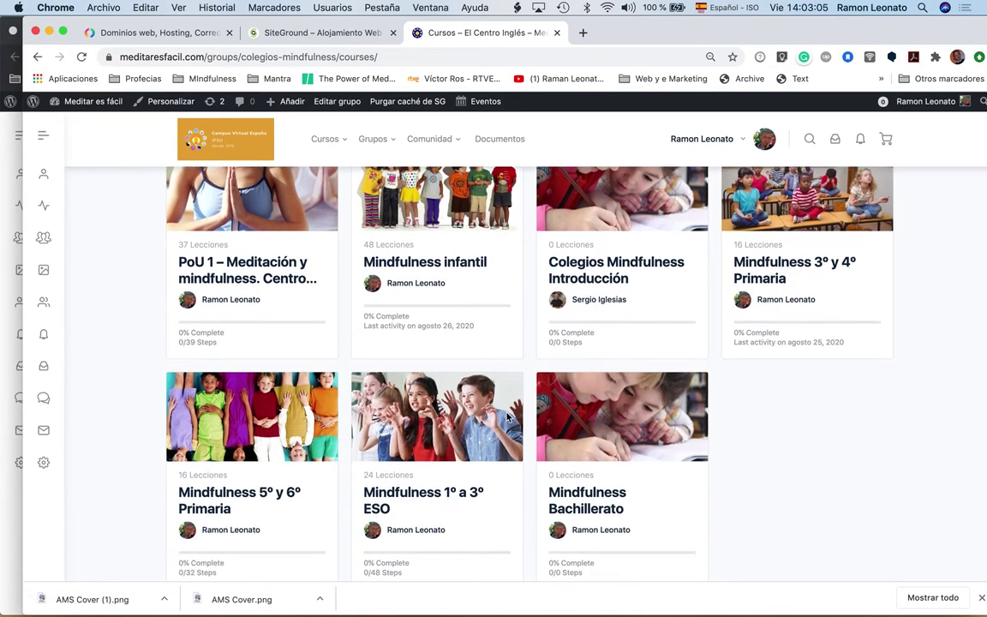
scroll(507, 417, up, 3)
scroll(506, 417, up, 1)
scroll(506, 417, down, 4)
scroll(507, 417, up, 2)
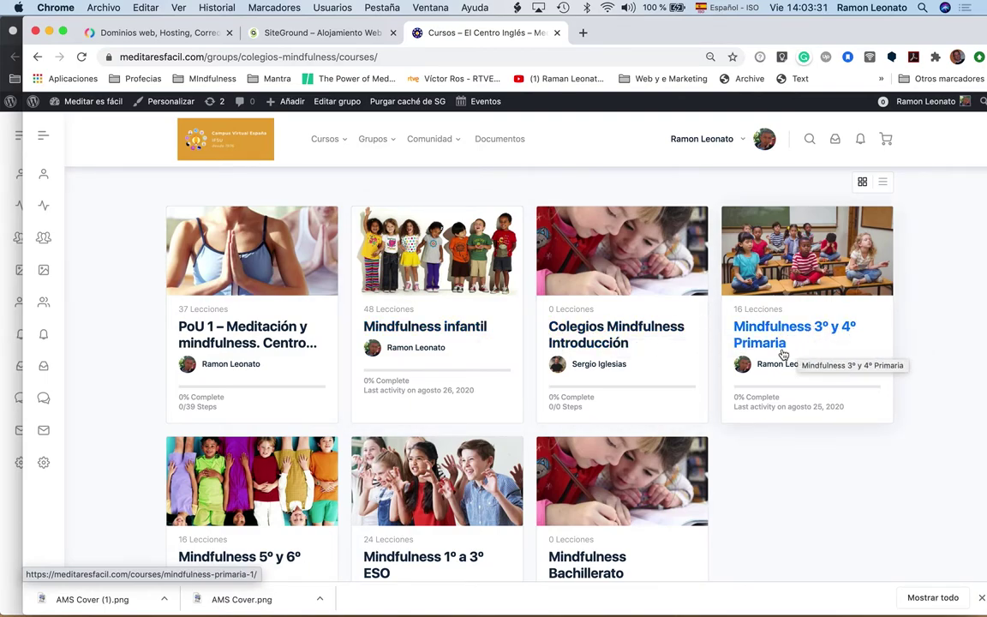
scroll(782, 353, down, 4)
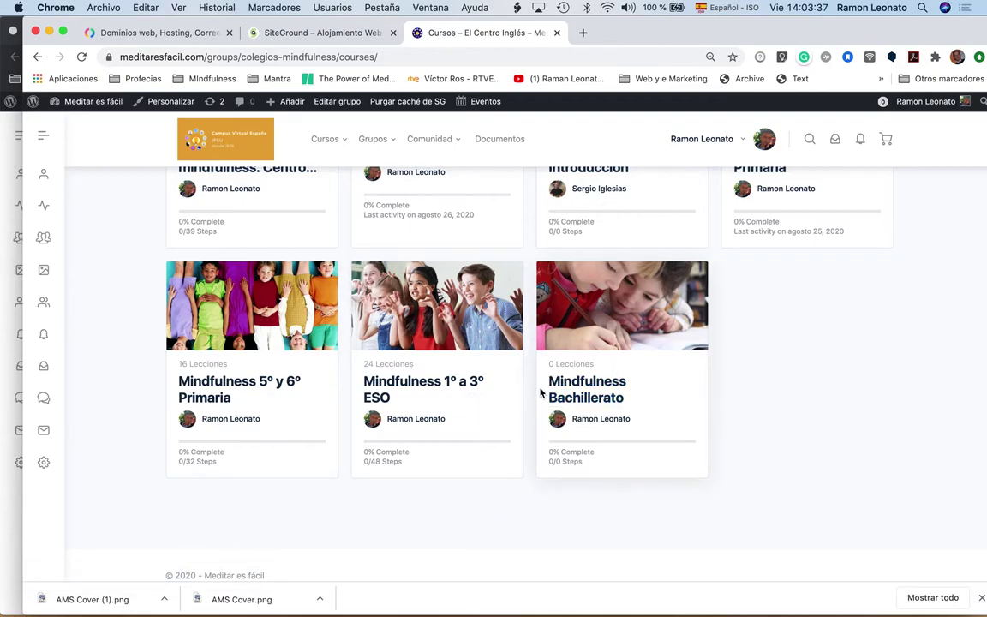
scroll(628, 398, up, 2)
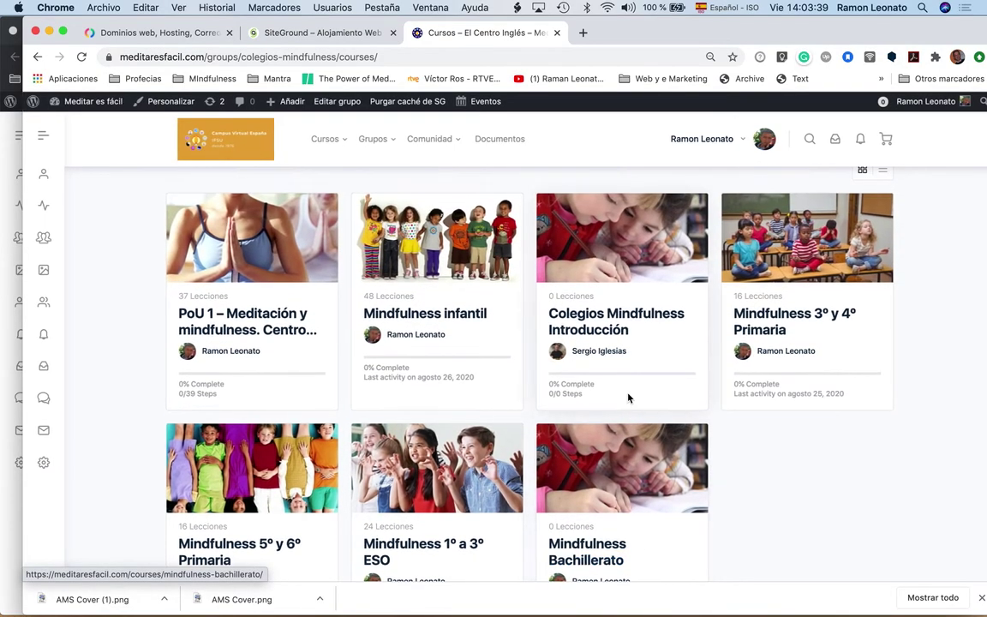
scroll(628, 398, up, 2)
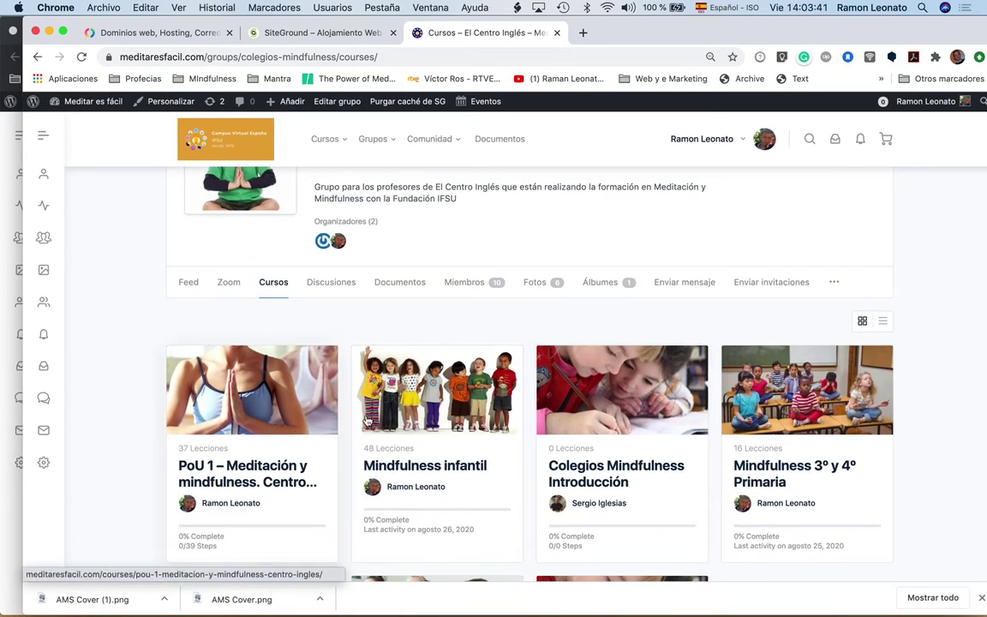
scroll(796, 497, down, 3)
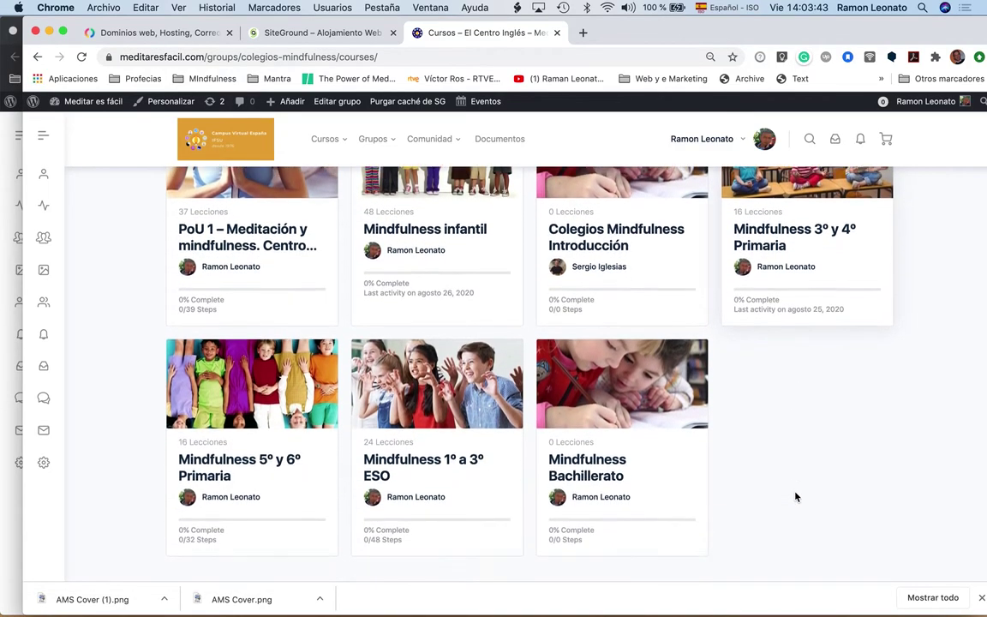
scroll(795, 497, up, 2)
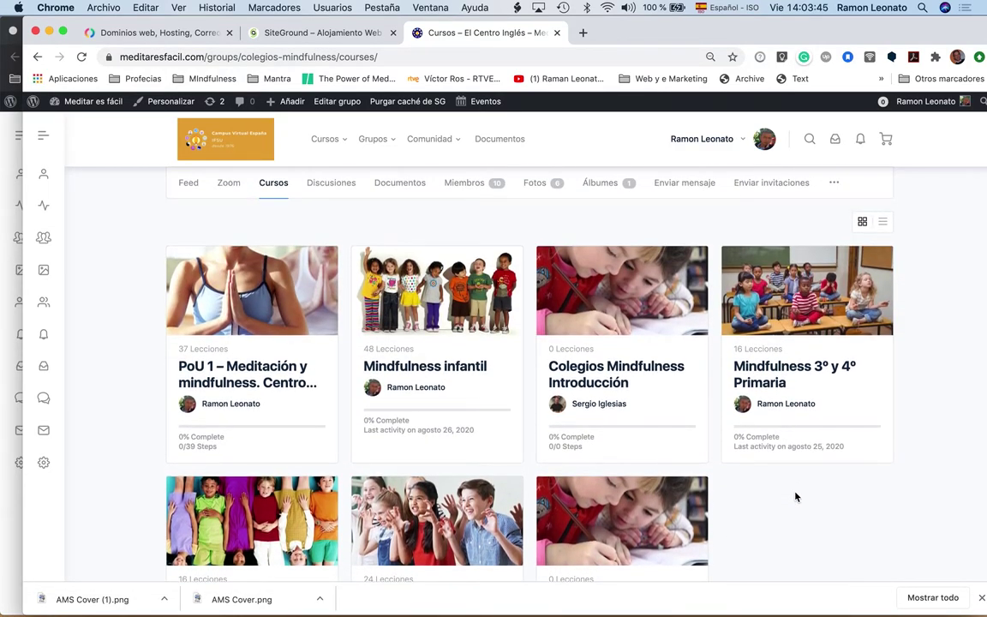
scroll(430, 446, down, 2)
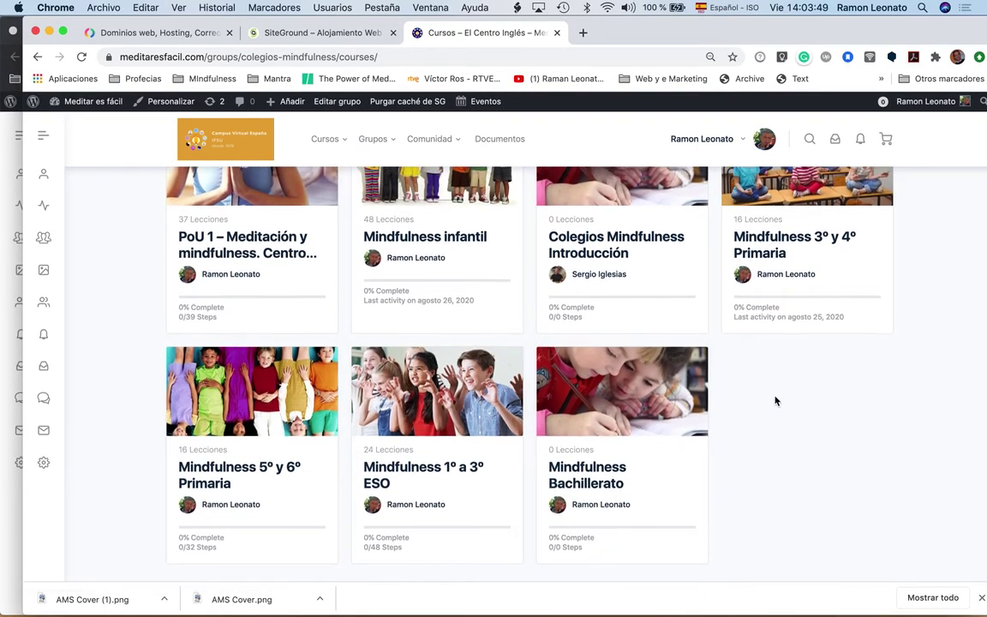
scroll(775, 400, up, 2)
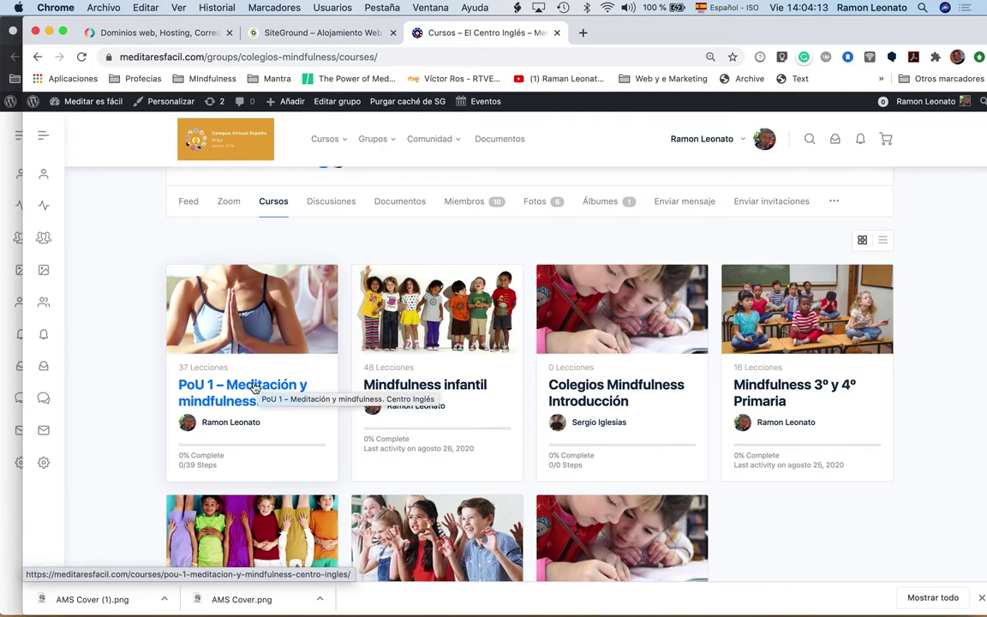
Open the PoU 1 meditation course and scroll through its 37 lessons and 2 topics.
click(254, 388)
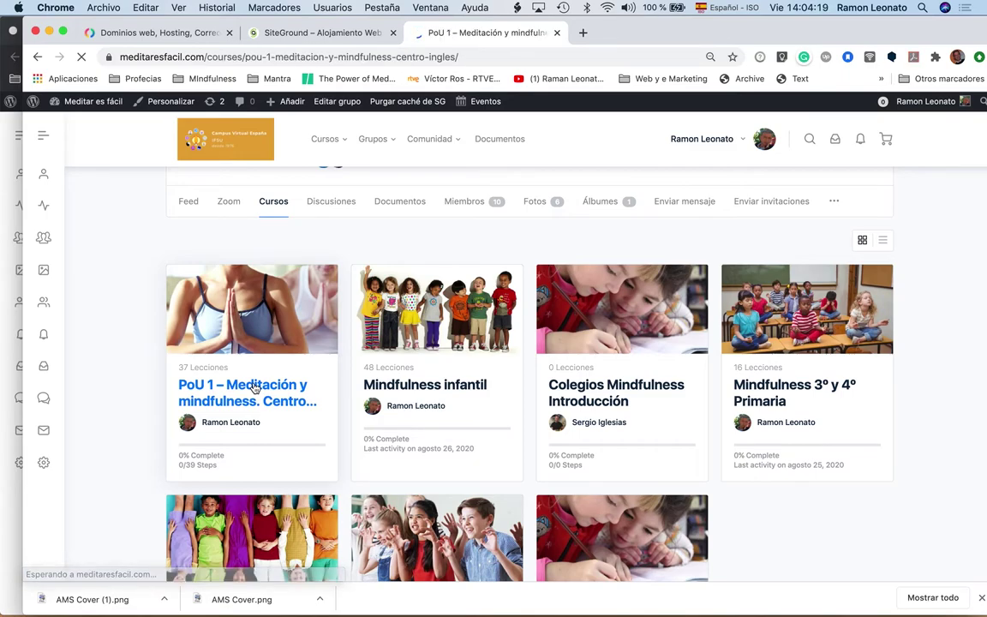
scroll(432, 413, down, 10)
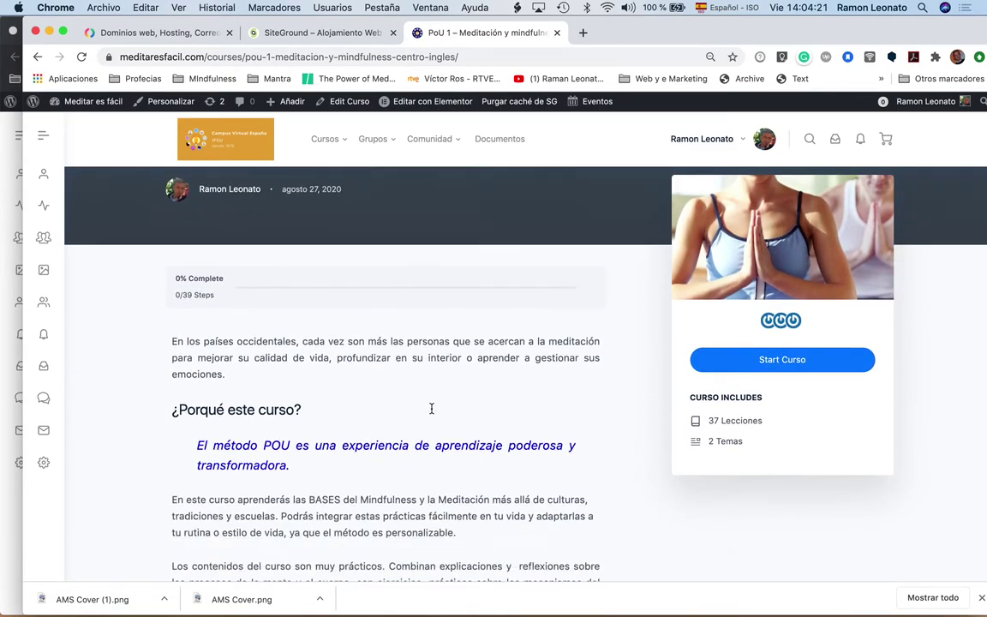
scroll(431, 409, down, 13)
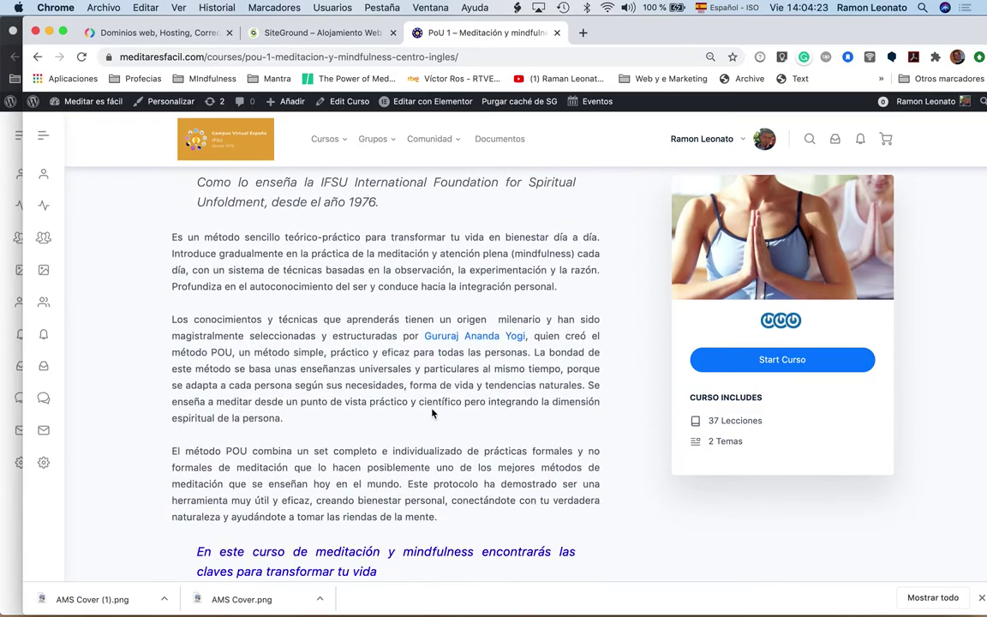
scroll(432, 413, up, 15)
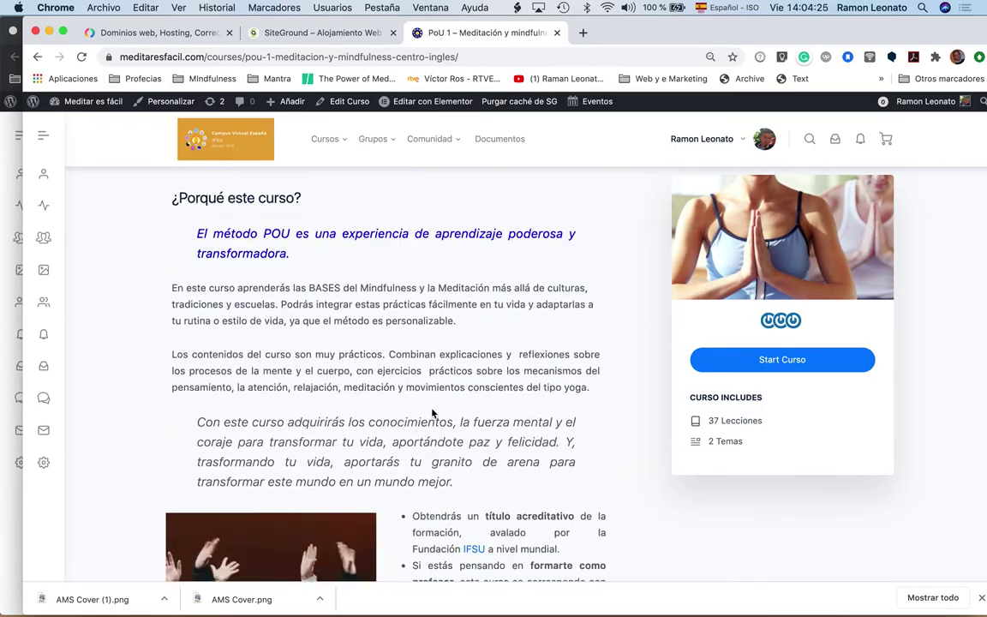
scroll(432, 413, down, 15)
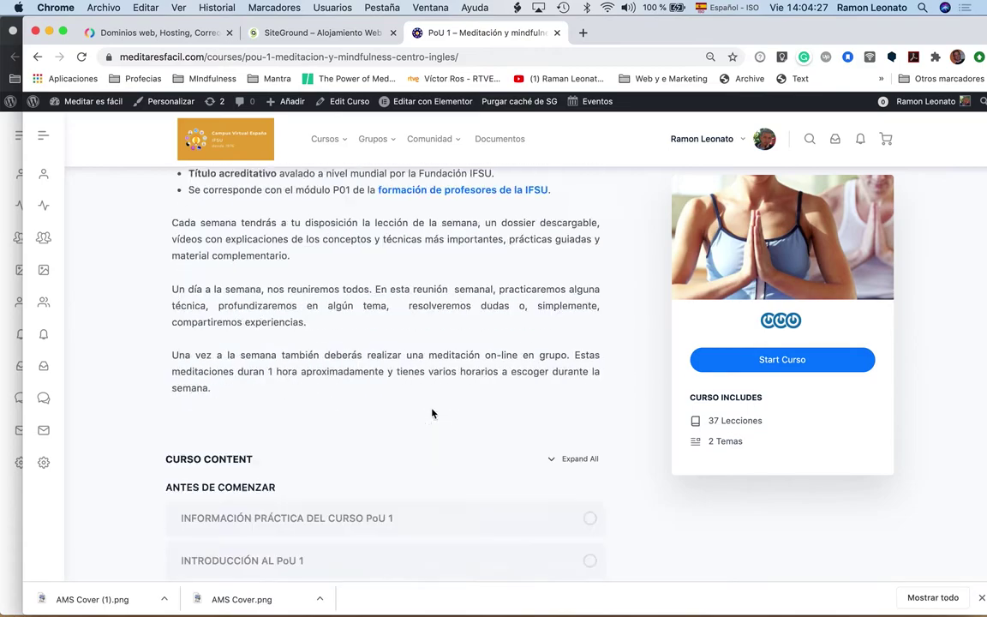
scroll(432, 414, down, 9)
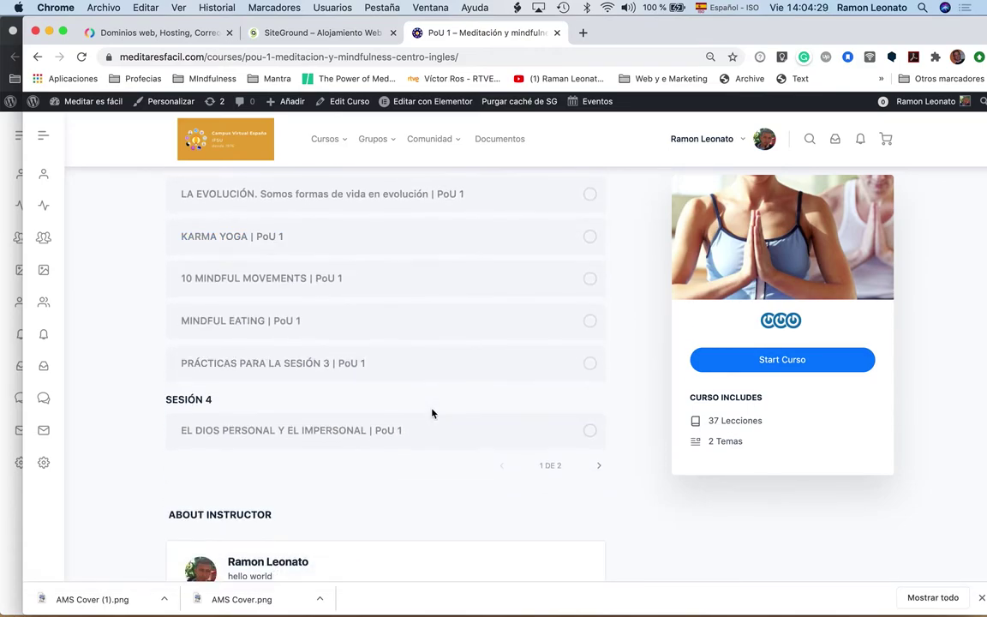
scroll(432, 414, up, 3)
scroll(432, 413, up, 10)
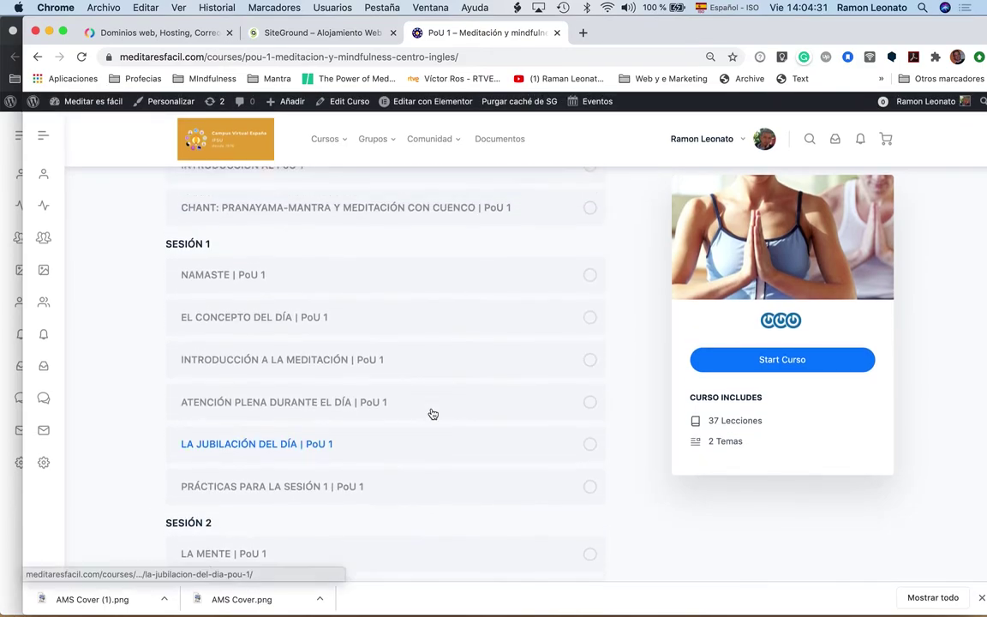
scroll(432, 413, down, 10)
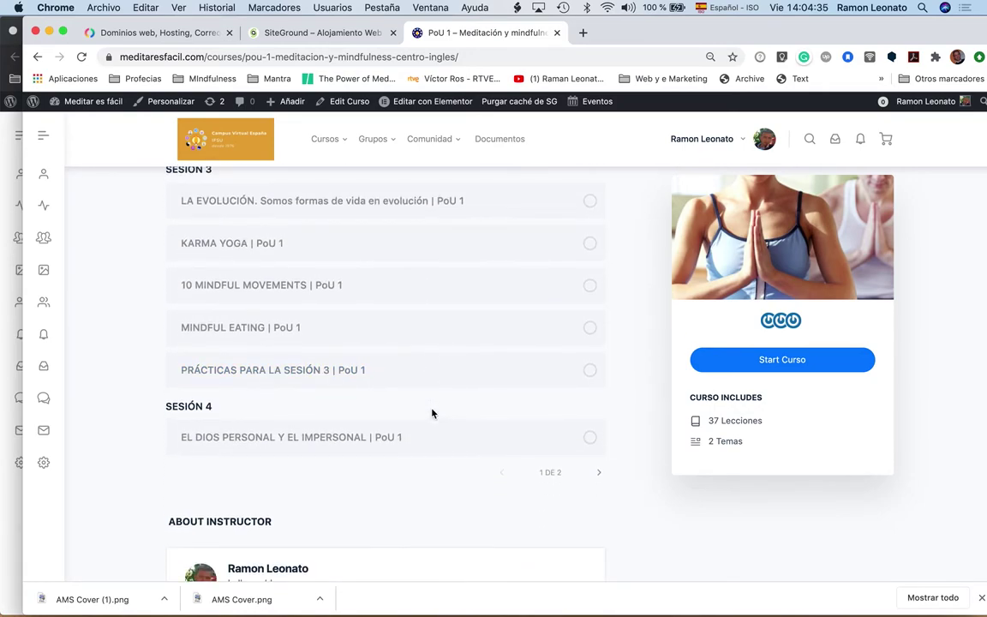
scroll(432, 413, down, 3)
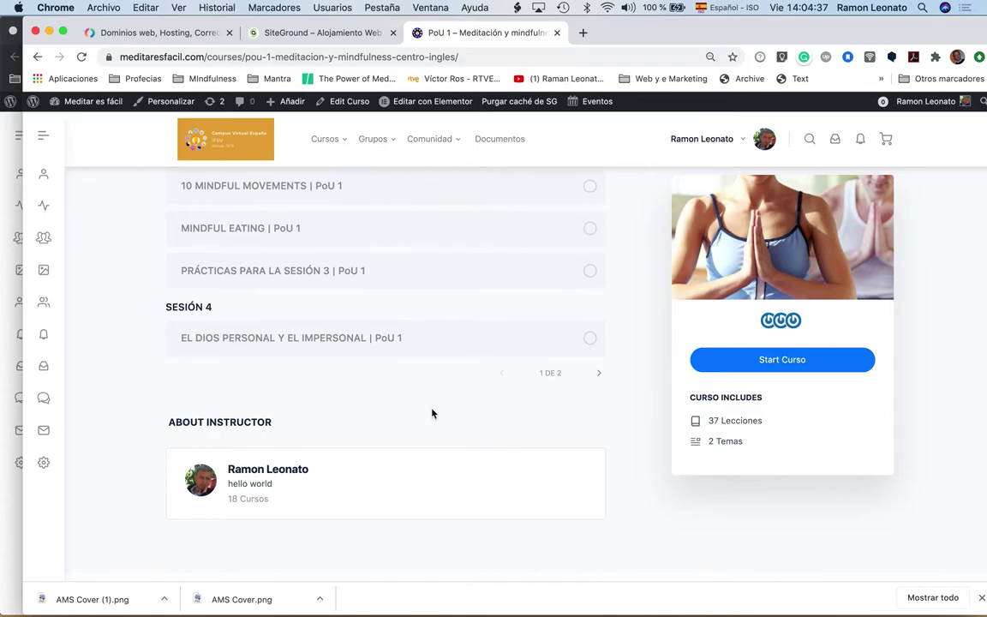
Return to the top of the course page and go back to the group's Cursos list.
scroll(432, 412, up, 5)
scroll(433, 414, up, 15)
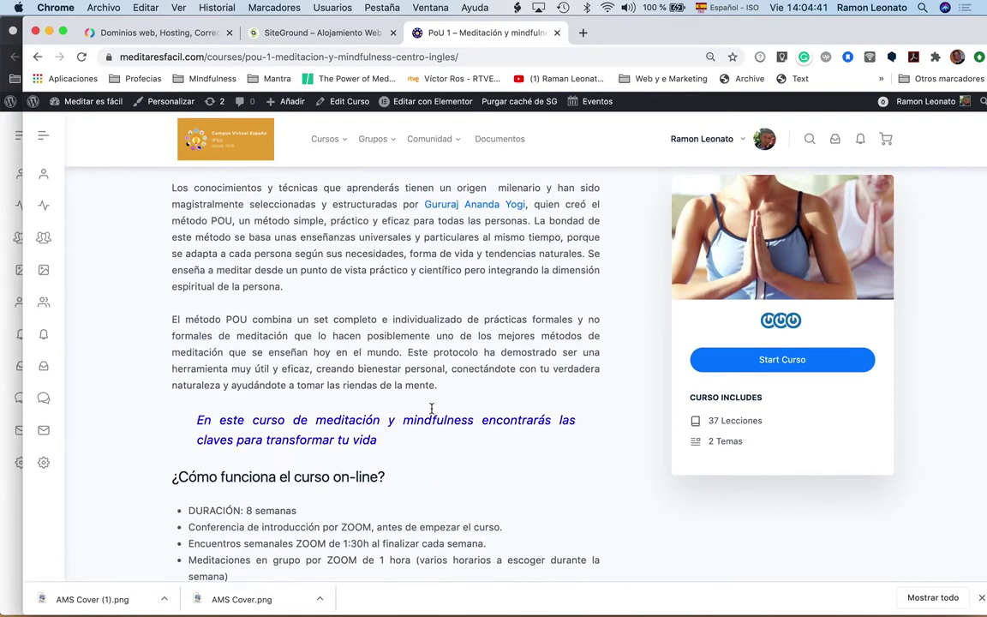
scroll(431, 410, up, 15)
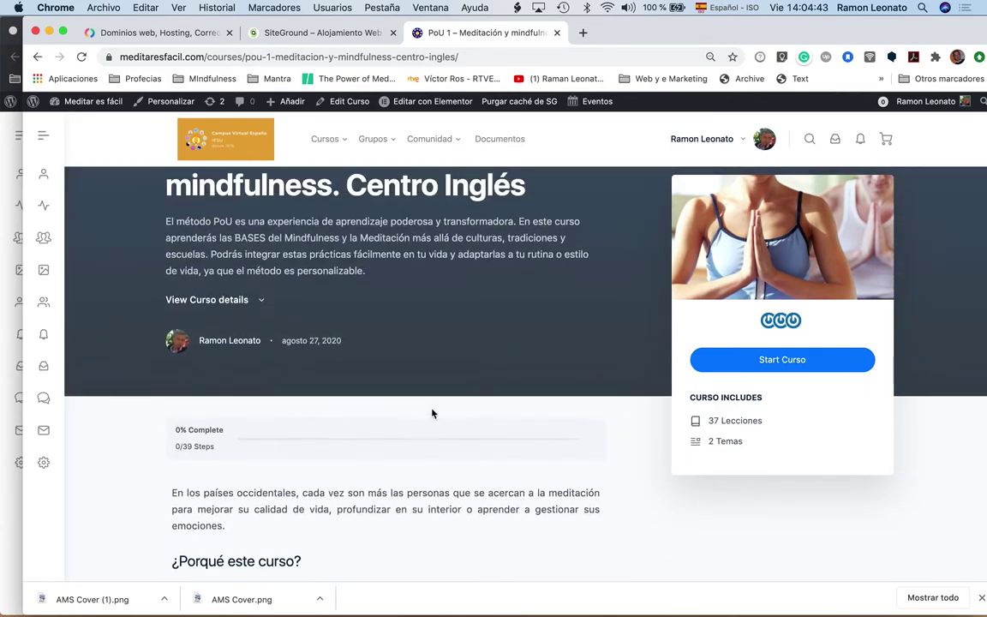
scroll(432, 413, up, 3)
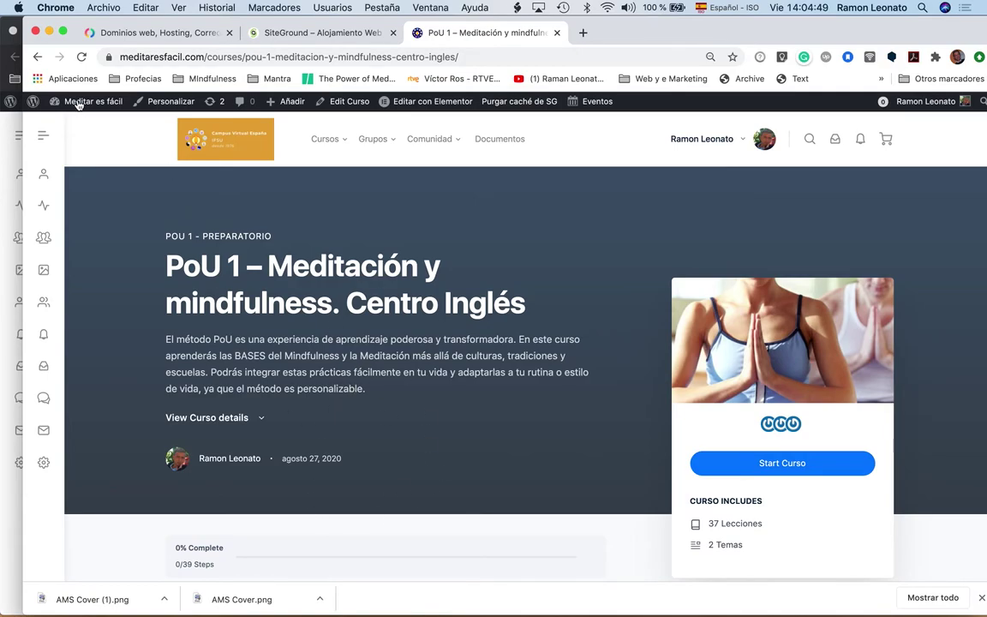
click(37, 57)
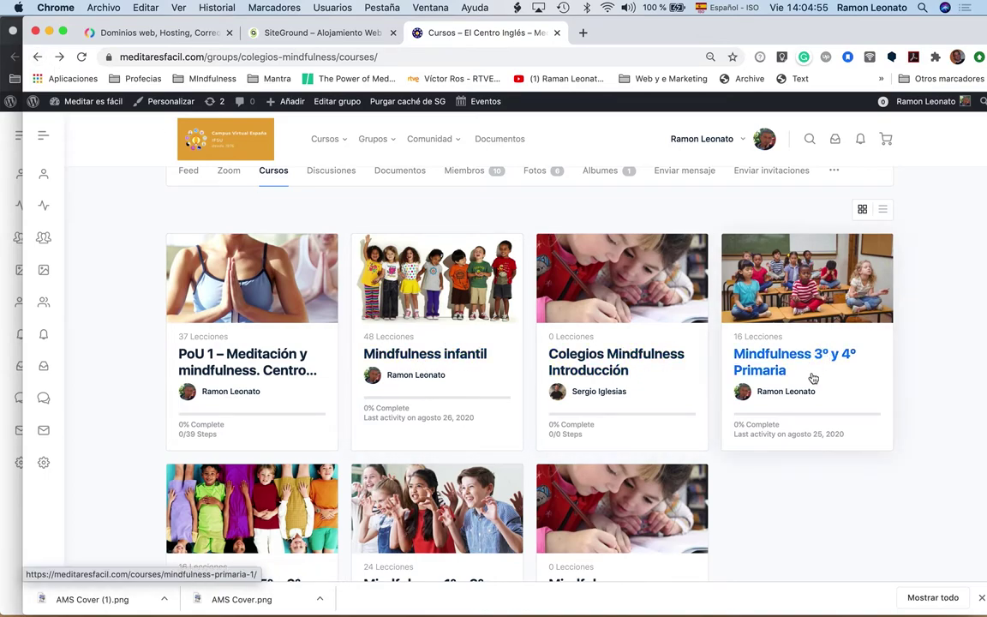
scroll(820, 382, down, 4)
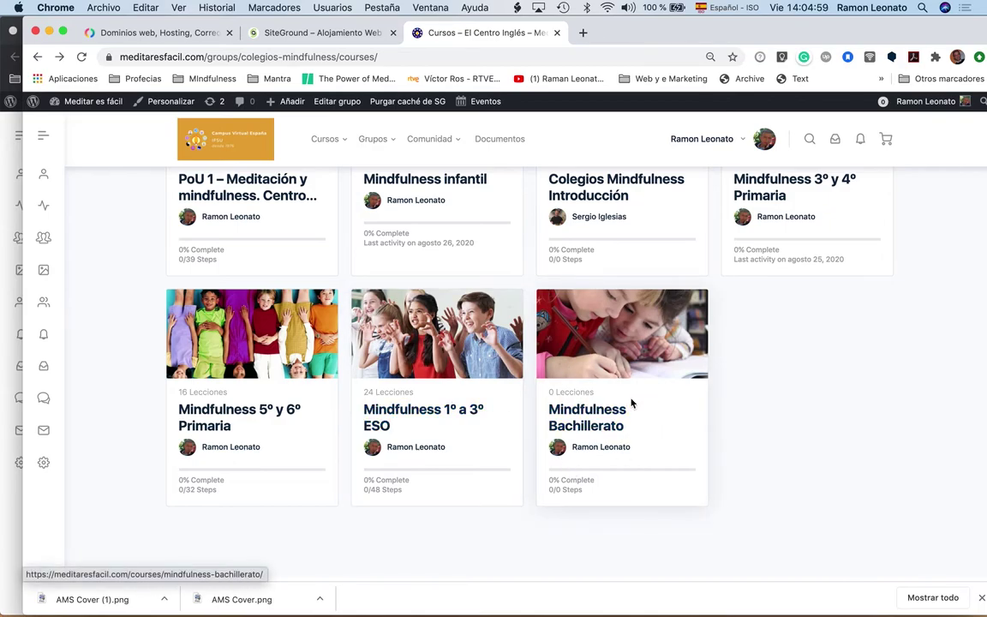
scroll(632, 402, up, 5)
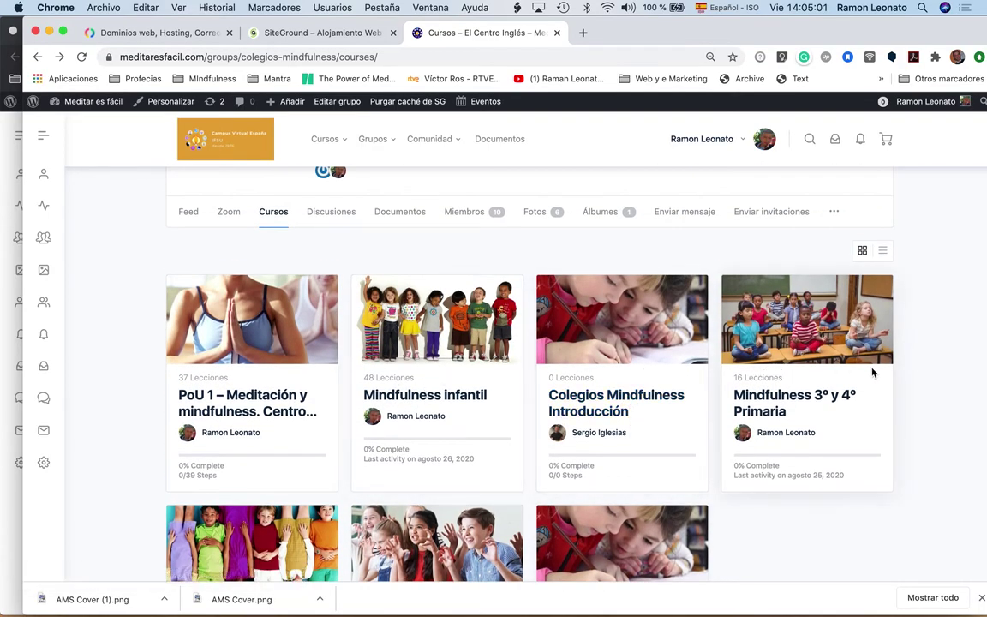
scroll(831, 511, down, 3)
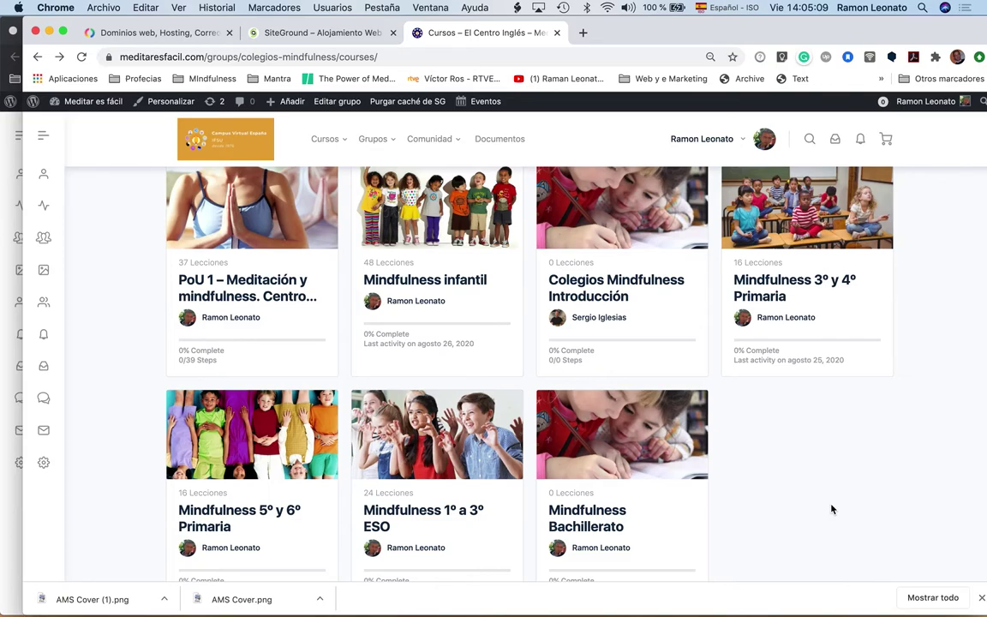
scroll(831, 509, up, 5)
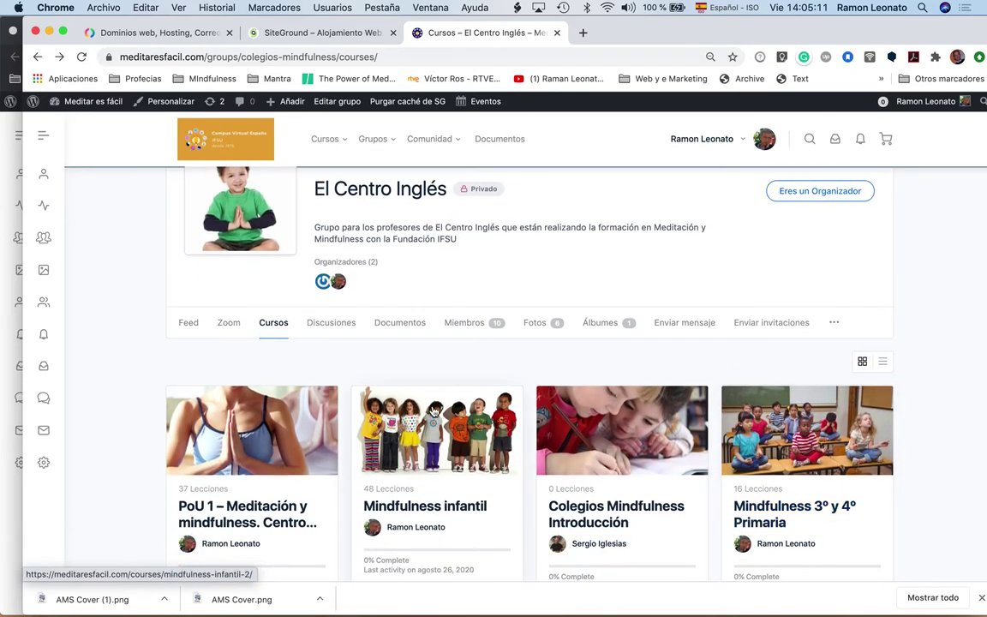
Open Discusiones and scroll to the Preparatory Practices thread with 1 reply.
click(335, 323)
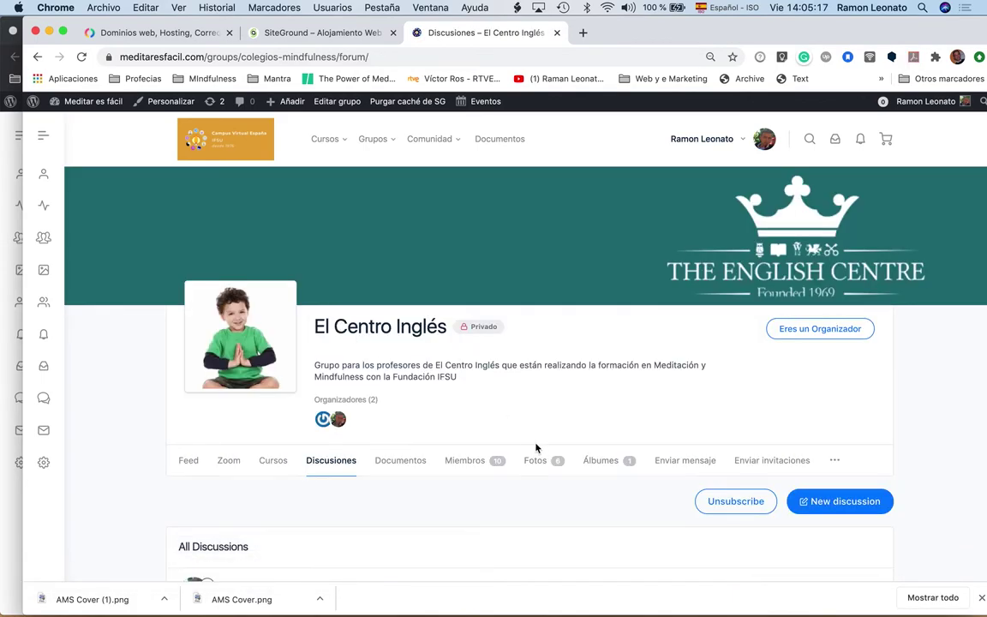
scroll(536, 447, down, 4)
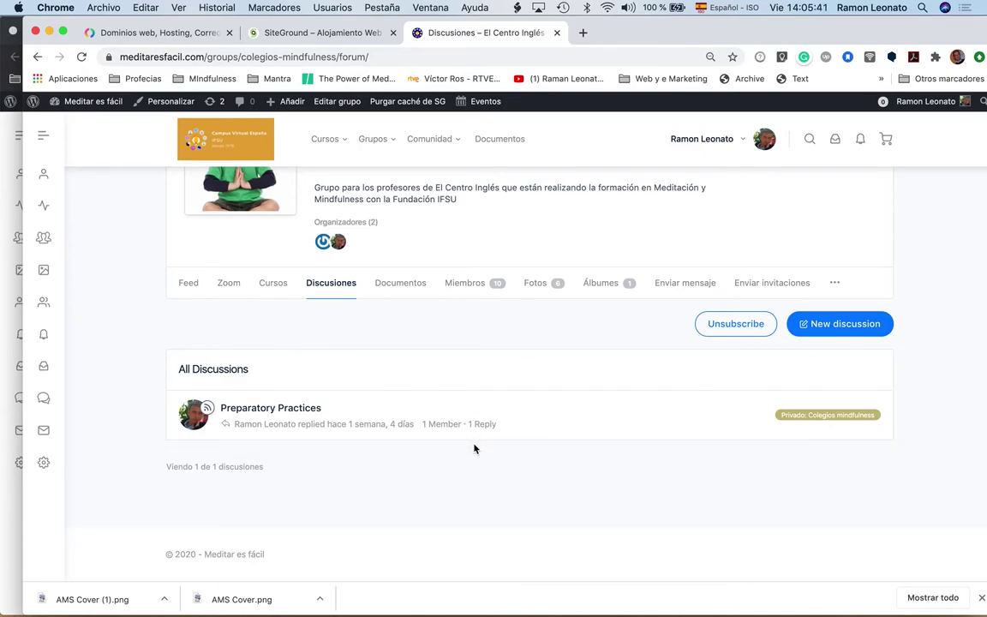
Open Documentos and view the Primaria folder, modified agosto 27, 2020.
click(405, 286)
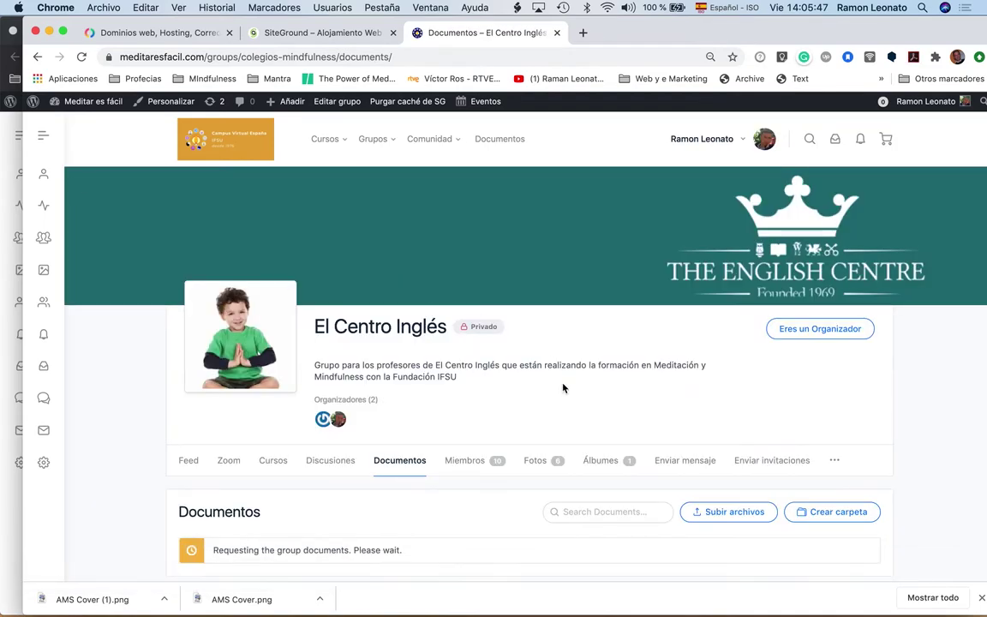
scroll(562, 392, down, 1)
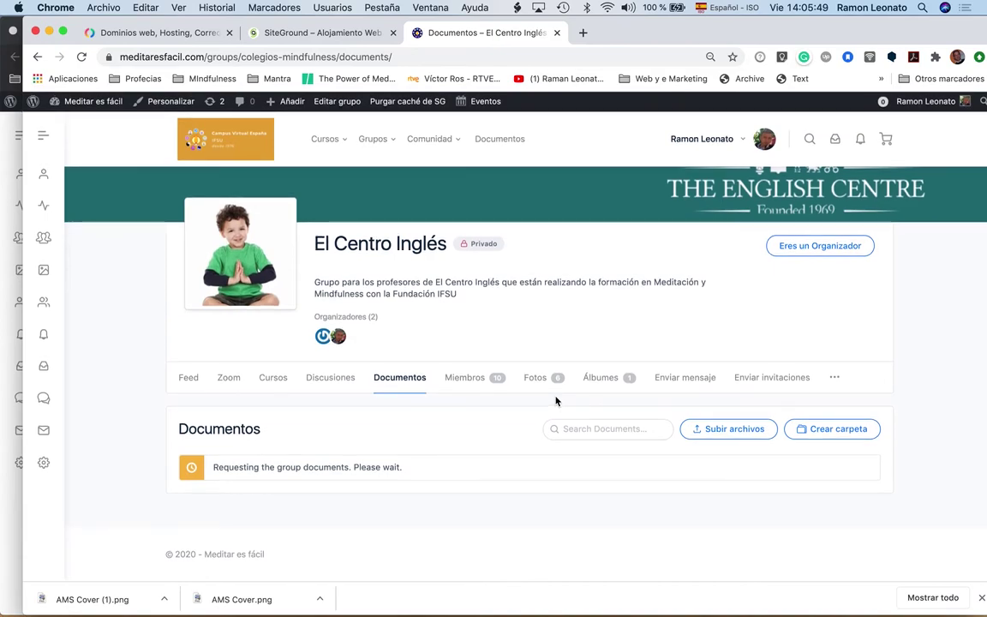
scroll(555, 401, down, 1)
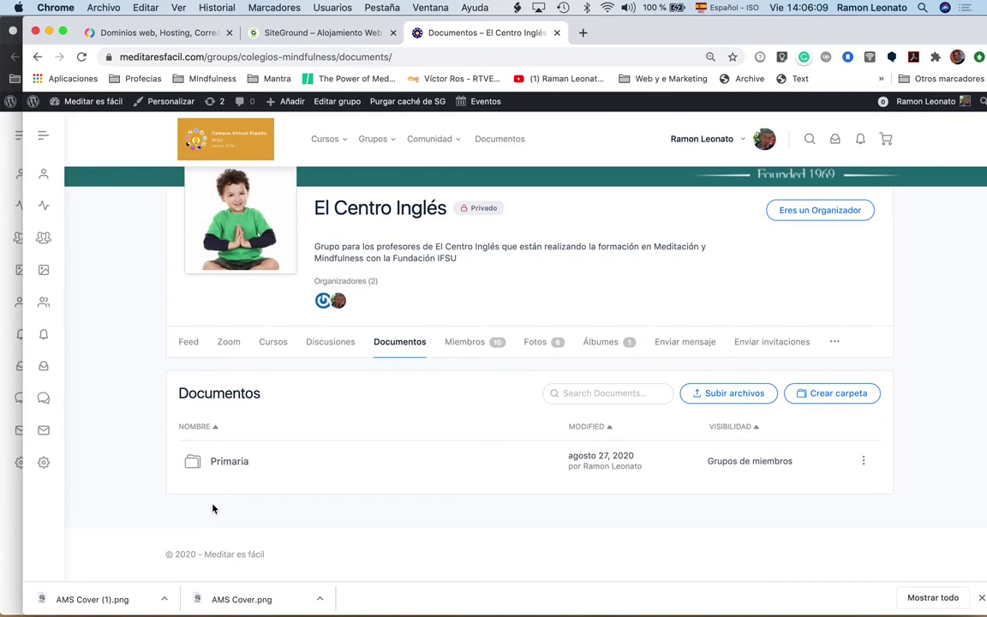
Open Miembros, scroll through all 10 member cards, then return up to Organizadores.
click(470, 344)
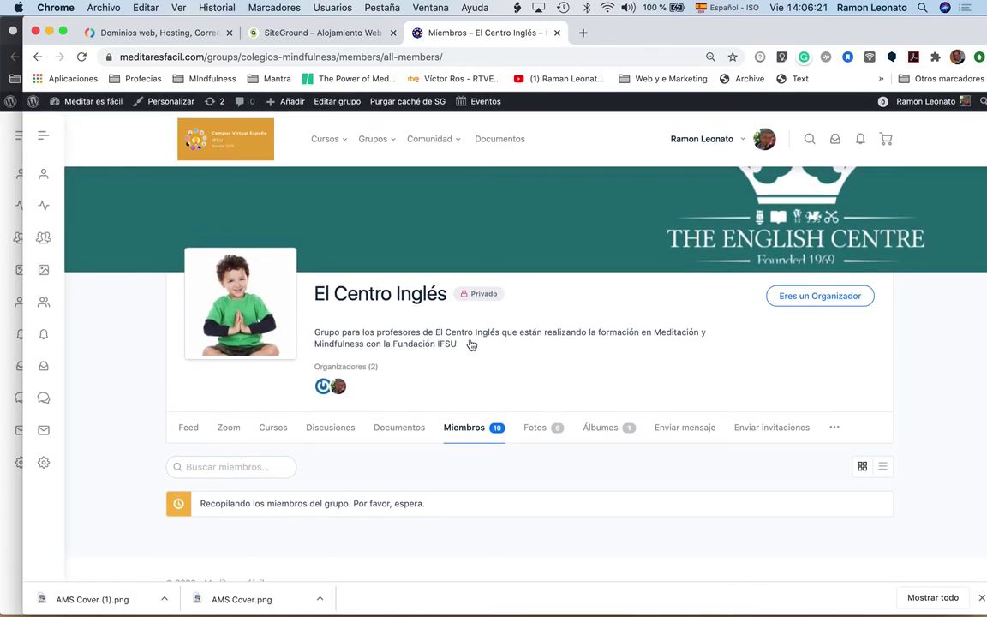
scroll(470, 345, down, 5)
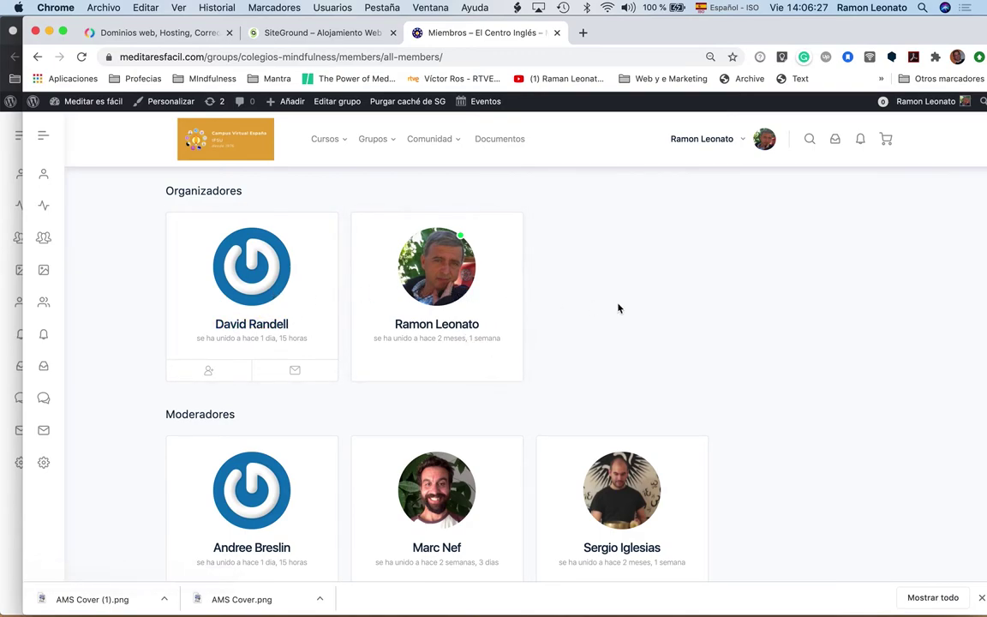
scroll(630, 319, down, 3)
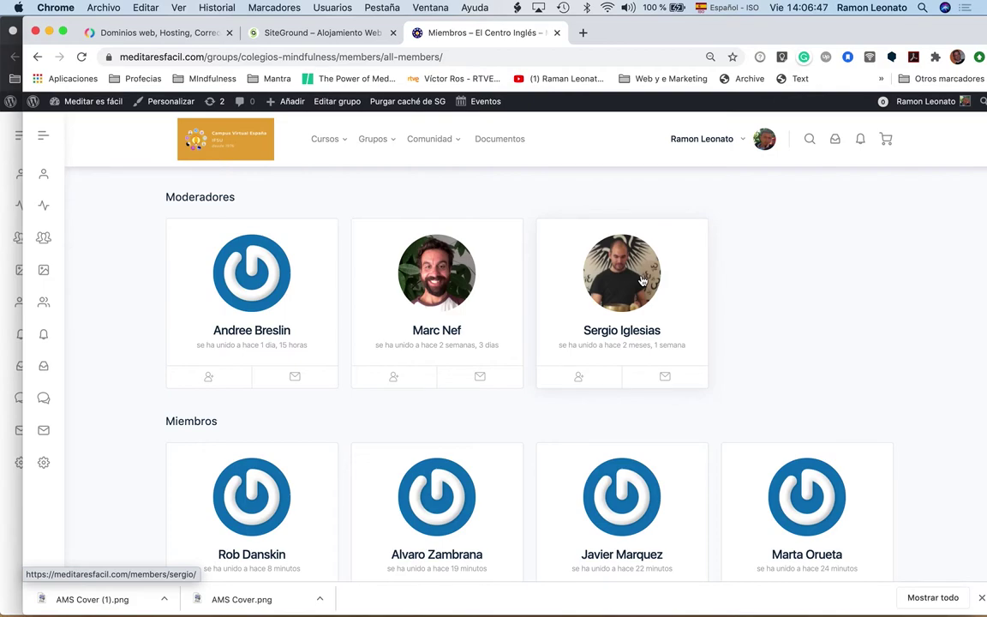
scroll(641, 281, down, 1)
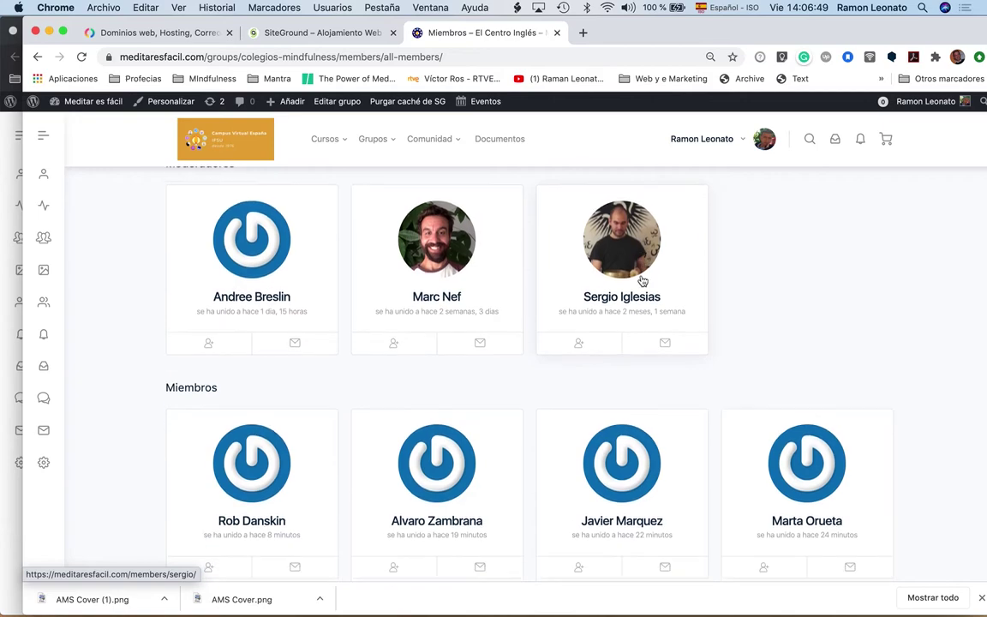
scroll(641, 281, up, 1)
scroll(641, 281, down, 1)
scroll(640, 281, down, 5)
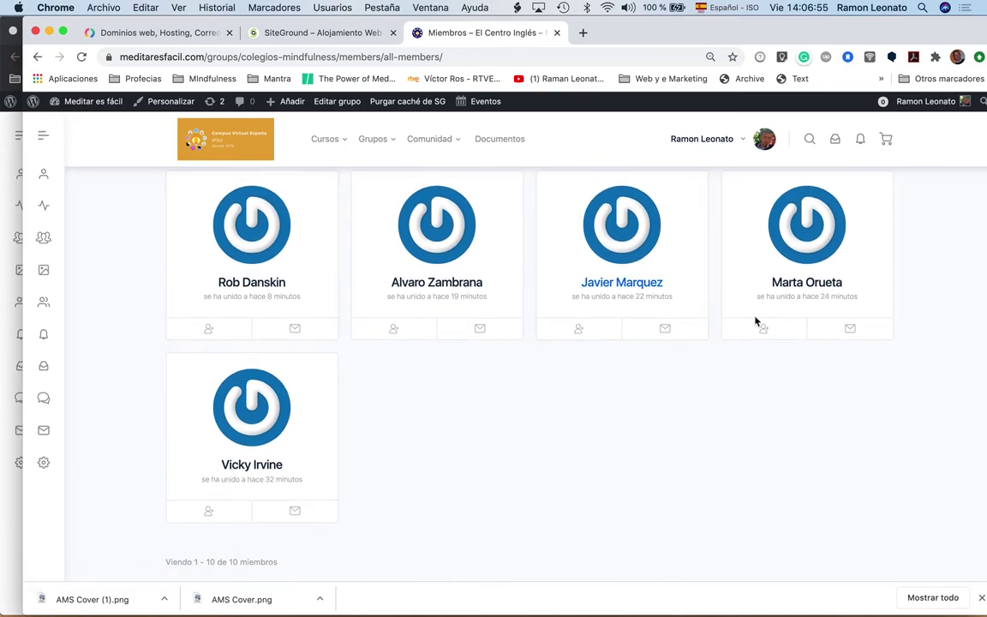
scroll(402, 461, up, 3)
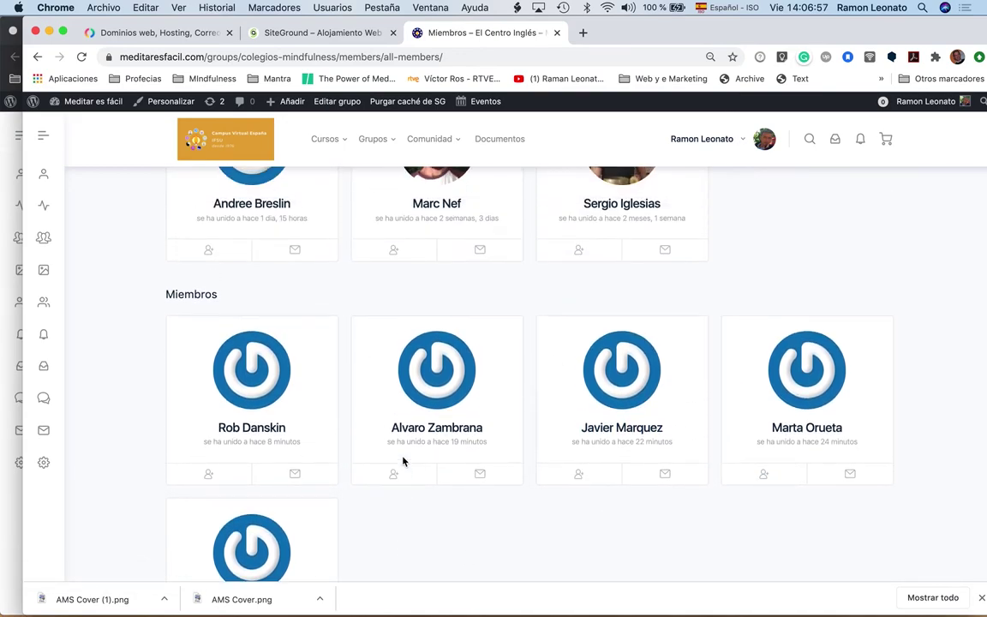
scroll(402, 461, down, 4)
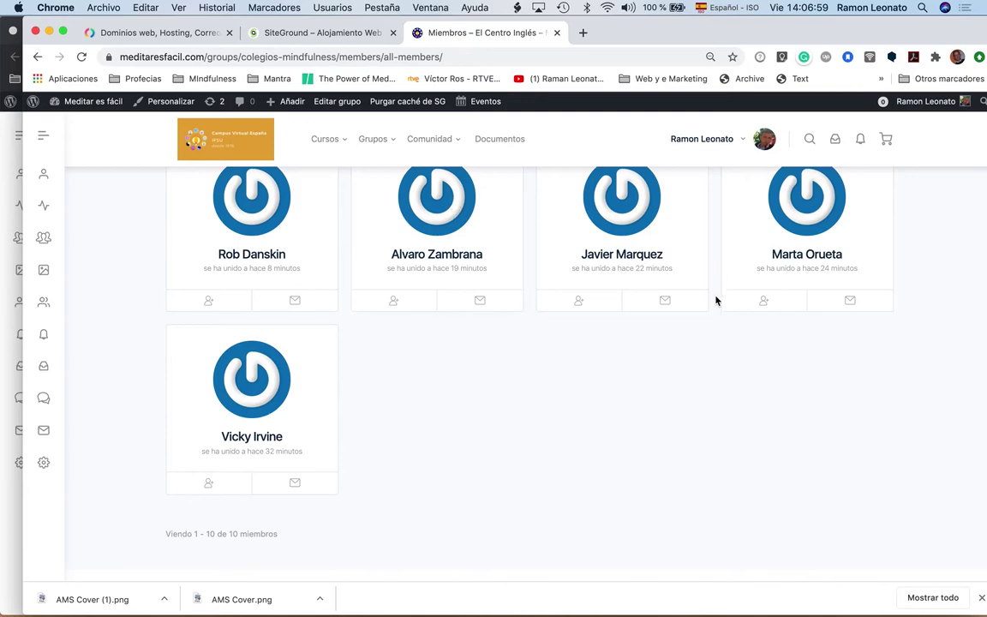
scroll(483, 440, up, 5)
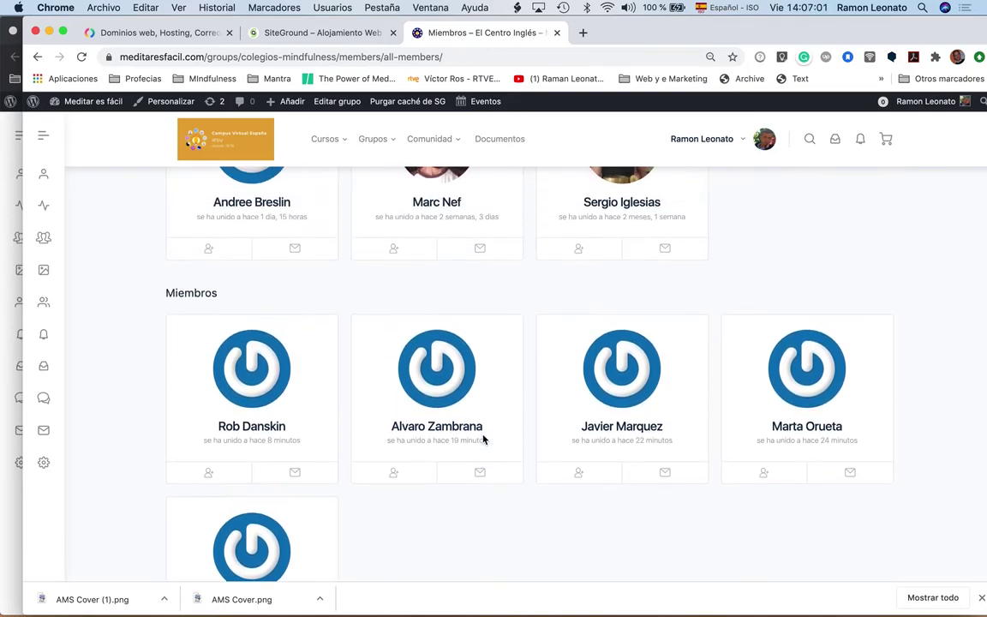
scroll(482, 438, down, 3)
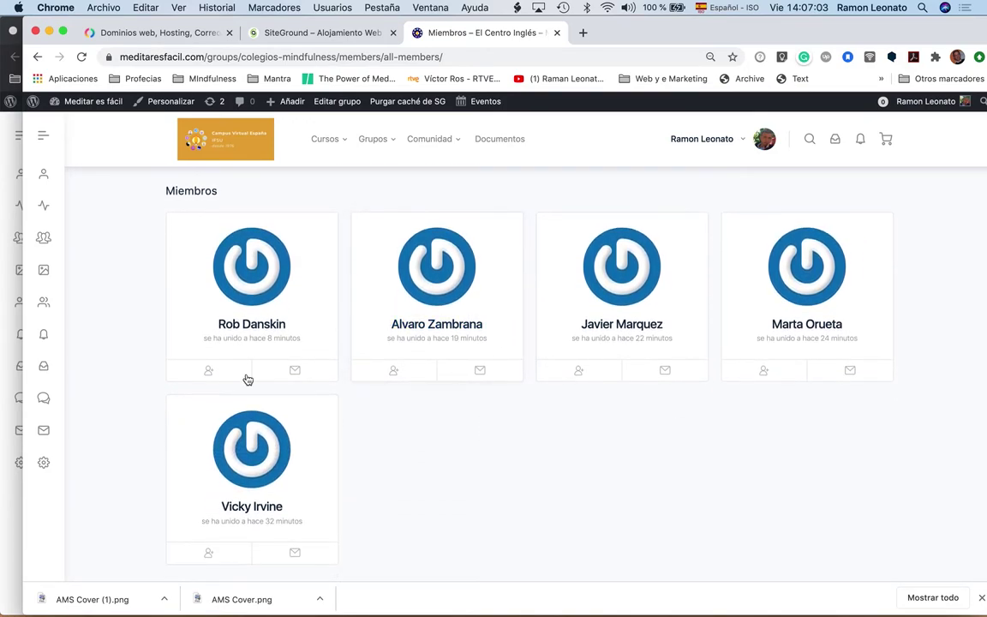
scroll(610, 291, up, 4)
scroll(611, 295, up, 3)
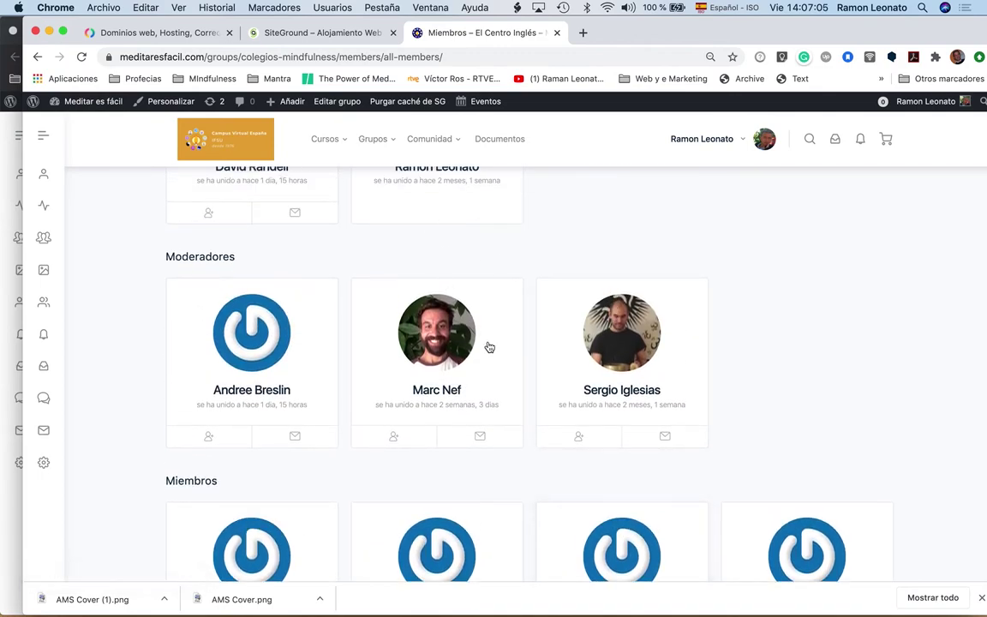
scroll(675, 344, down, 6)
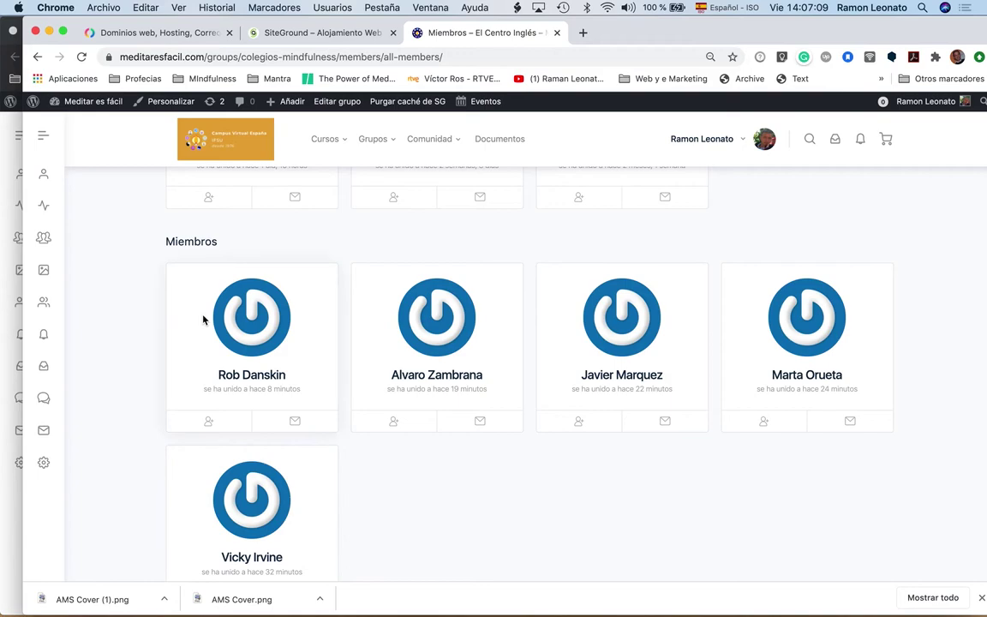
scroll(578, 413, up, 5)
scroll(577, 413, up, 4)
scroll(578, 413, down, 5)
scroll(577, 413, up, 4)
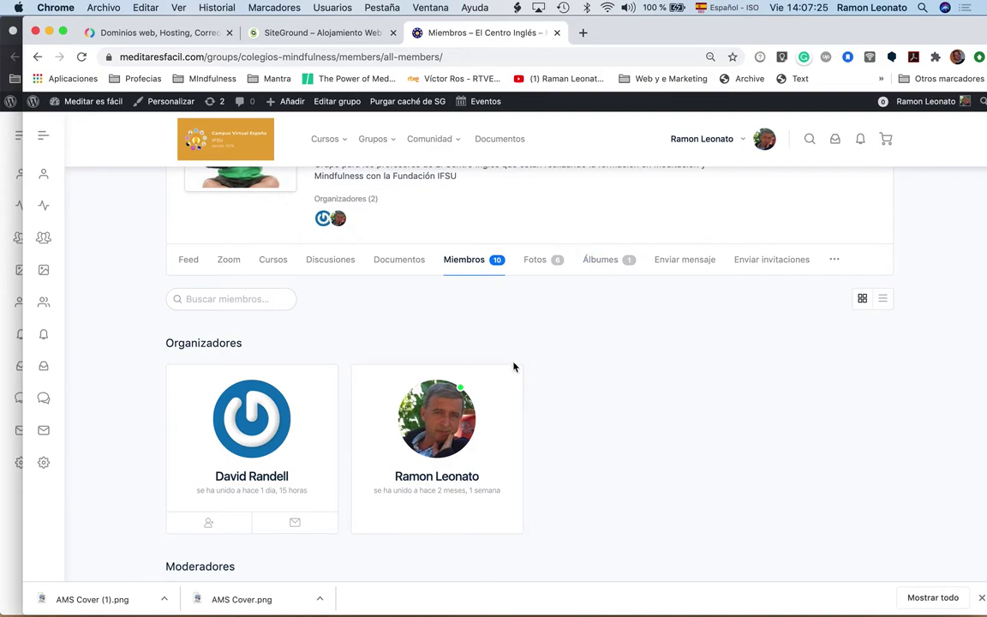
scroll(583, 434, down, 5)
scroll(583, 434, down, 4)
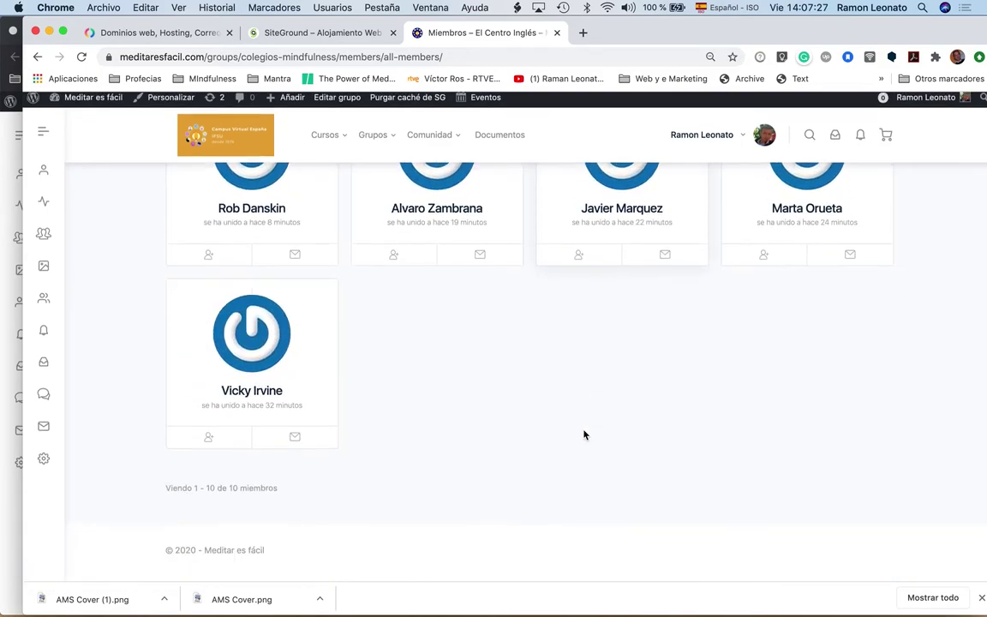
scroll(584, 435, up, 7)
scroll(584, 435, up, 3)
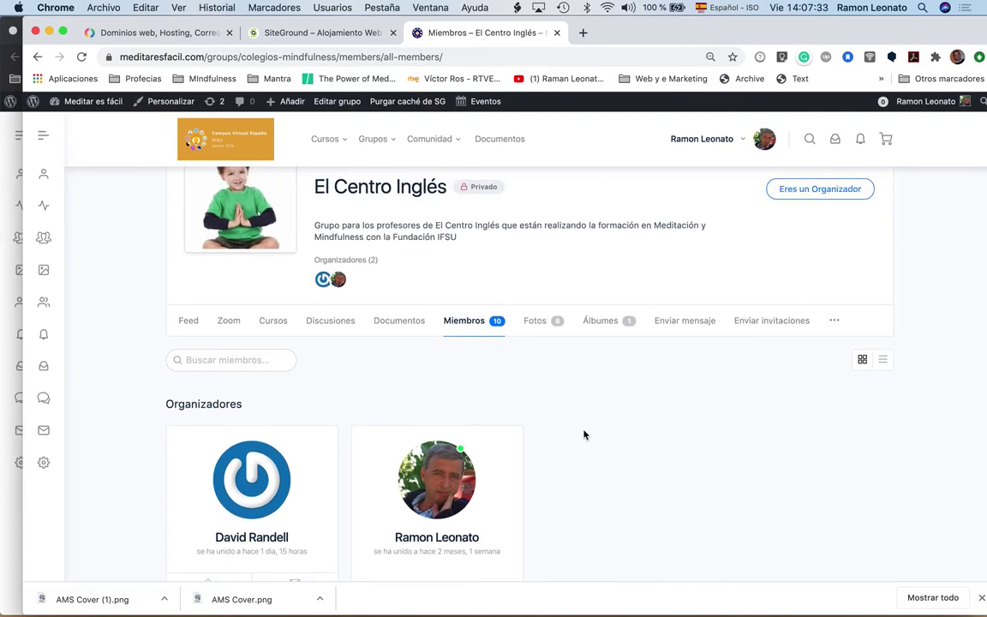
Open the 'Año 2019 5º Primaria' album from the Álbumes page and browse its five photos.
click(603, 321)
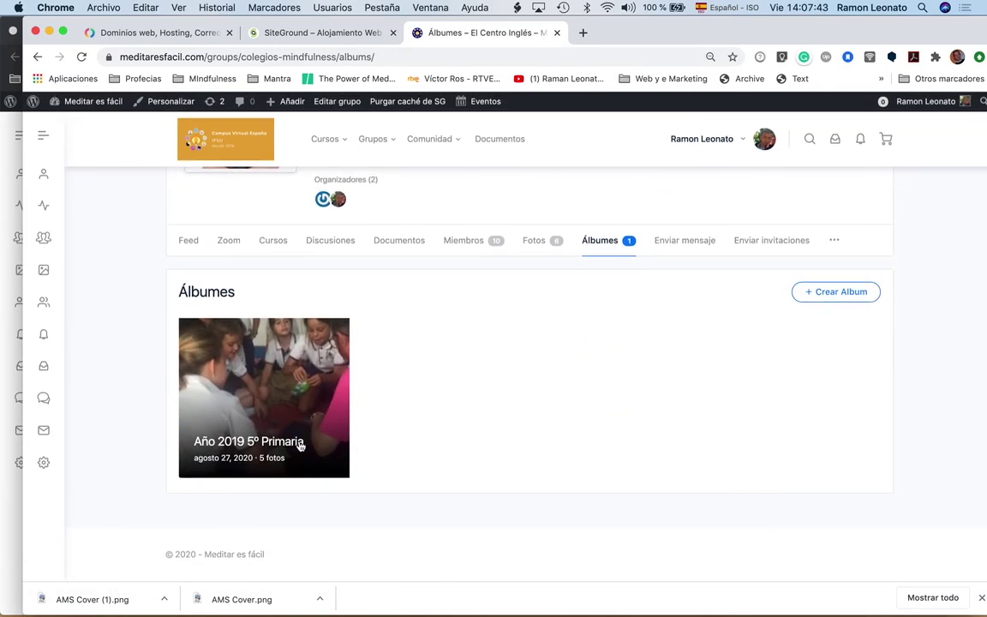
click(269, 396)
scroll(444, 409, down, 5)
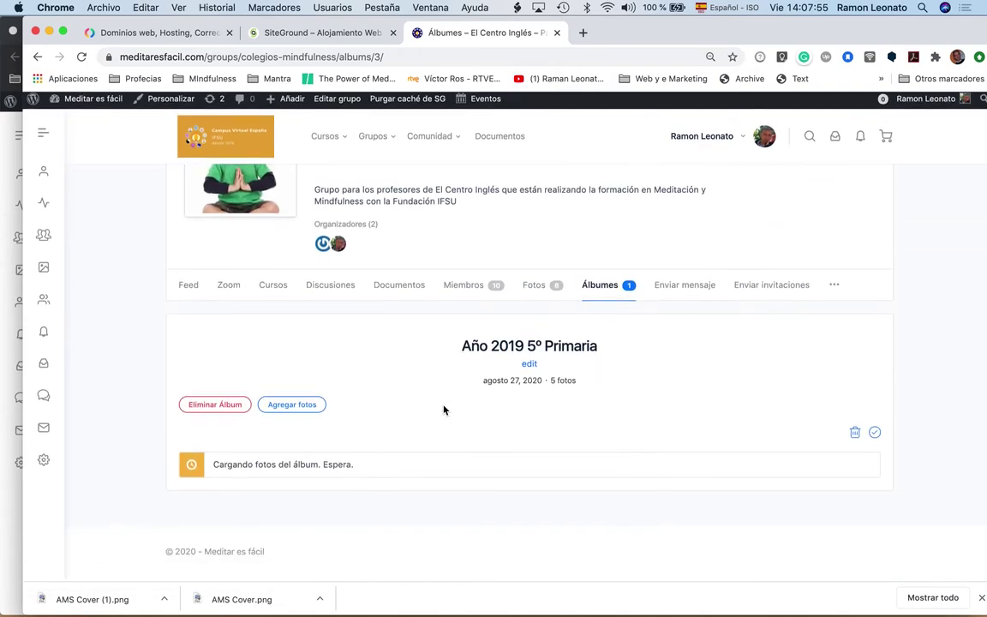
scroll(444, 409, down, 5)
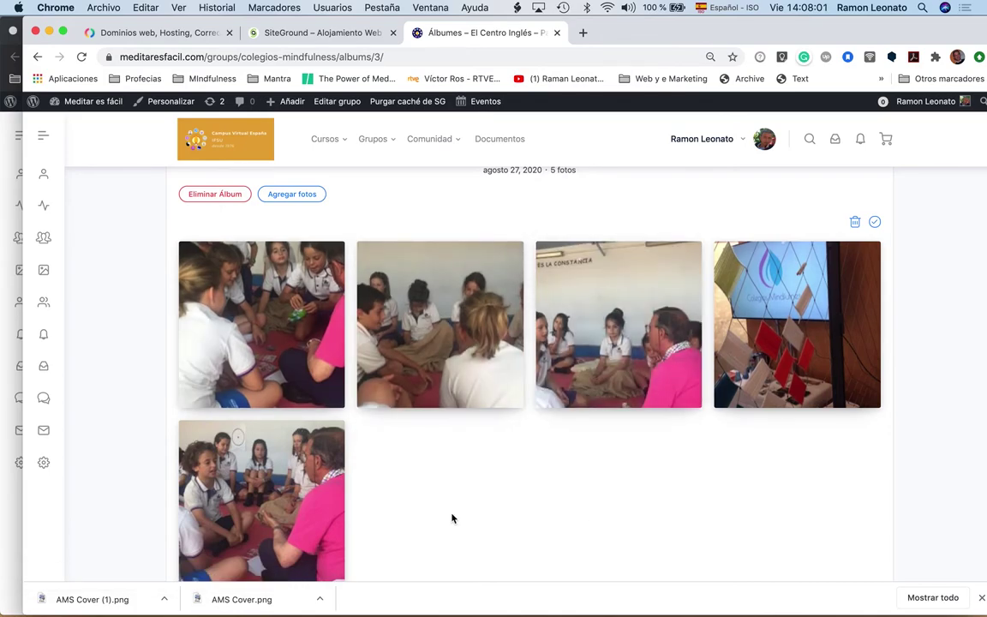
scroll(451, 517, up, 3)
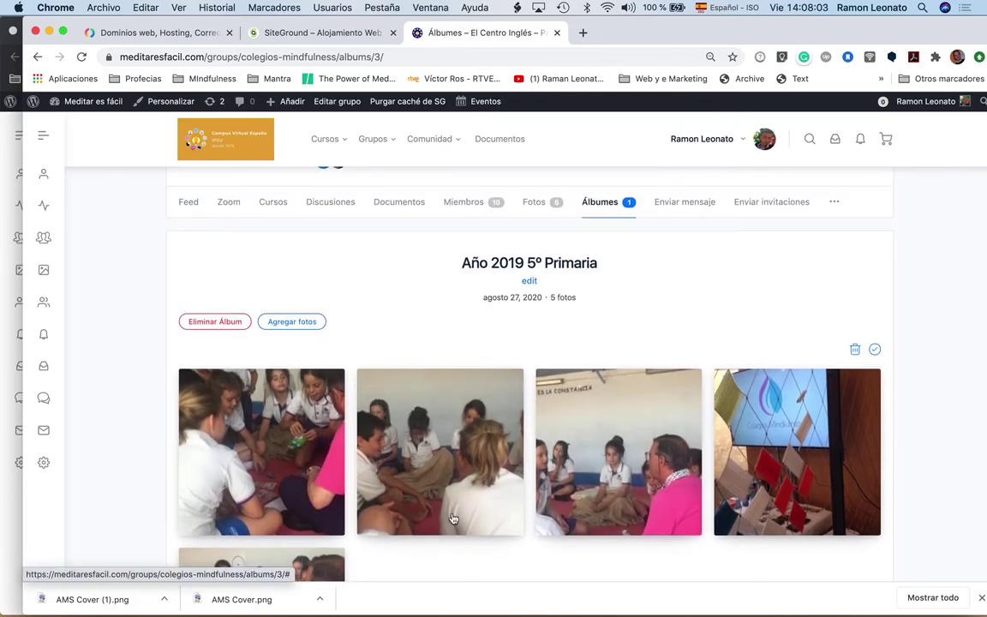
scroll(469, 487, up, 4)
scroll(468, 486, up, 1)
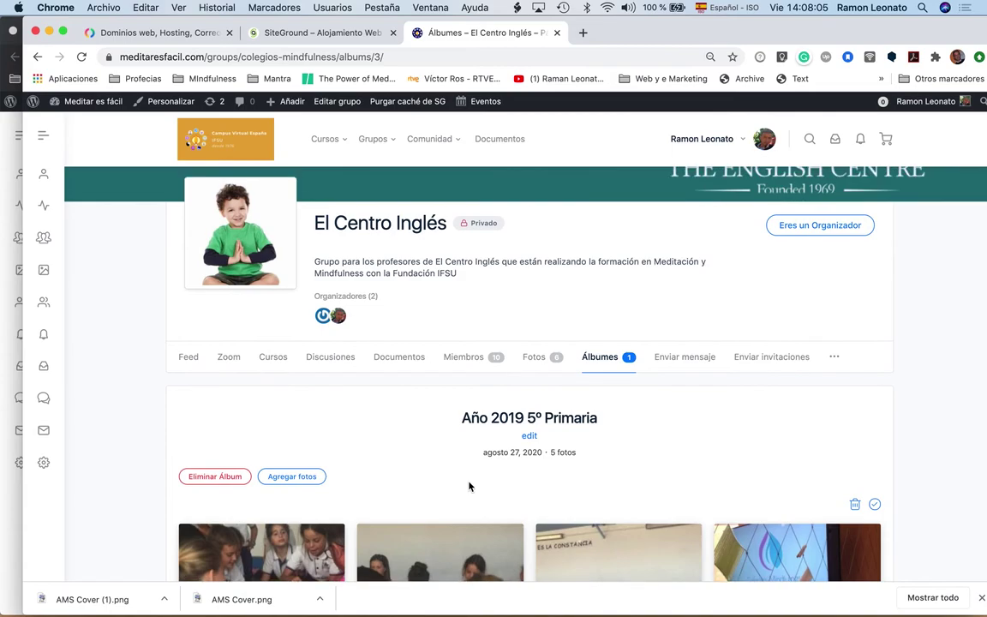
Go to the group's Enviar mensaje page and look over the message form.
click(687, 360)
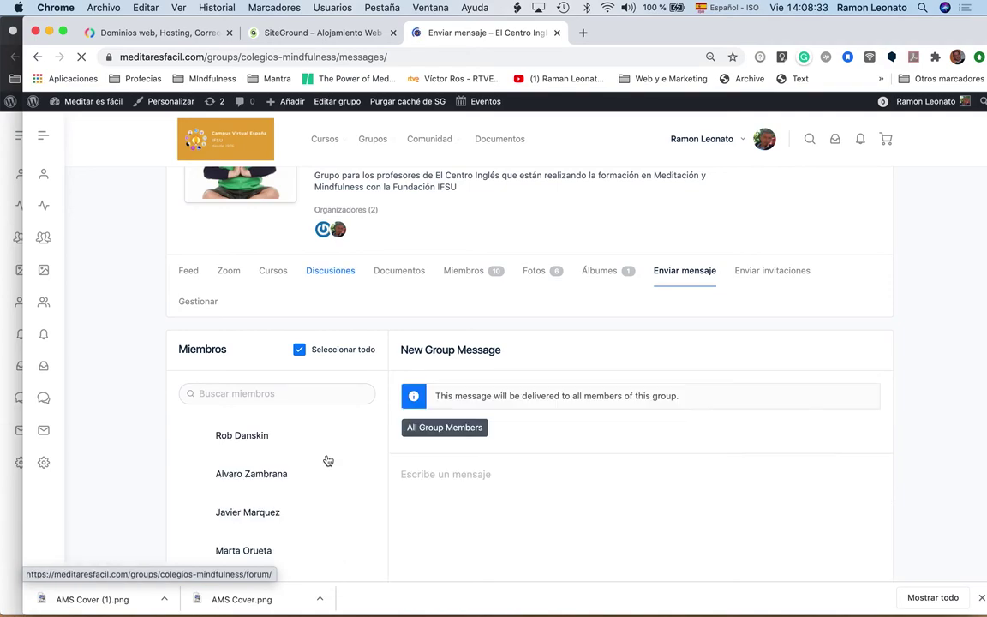
scroll(327, 460, down, 5)
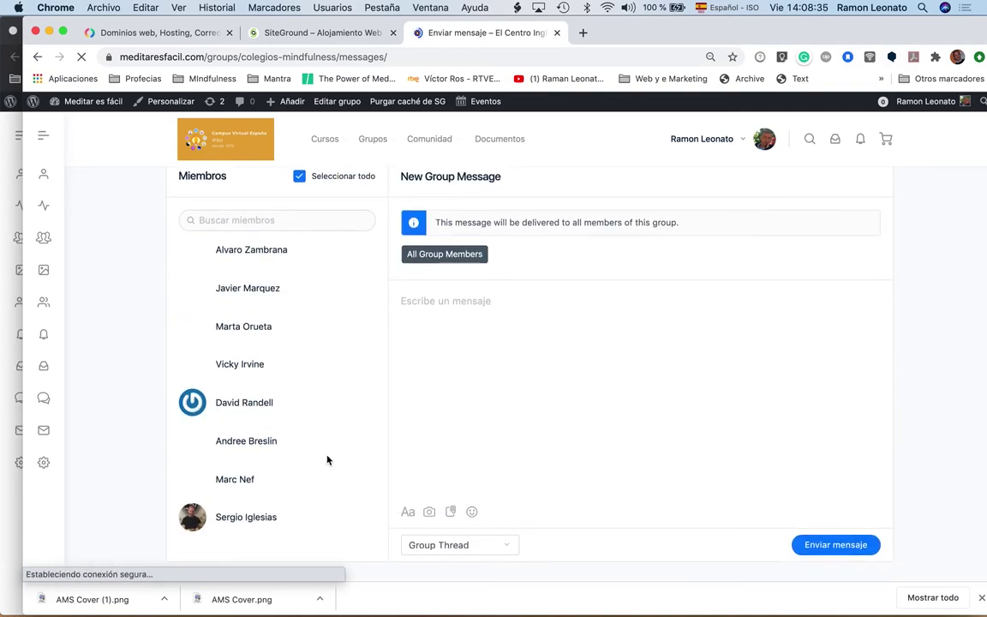
scroll(327, 461, up, 2)
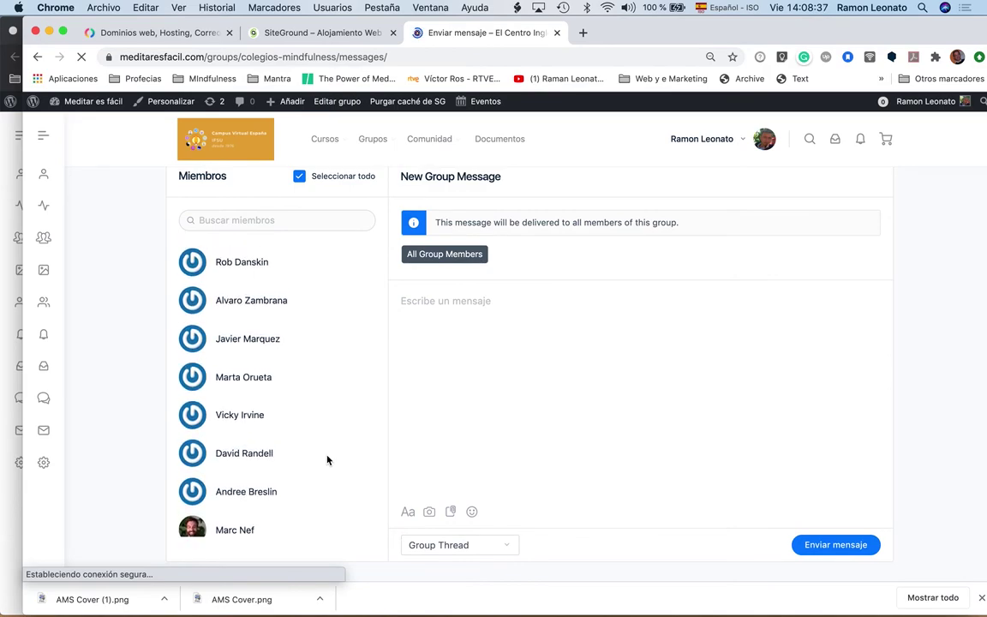
scroll(302, 247, up, 5)
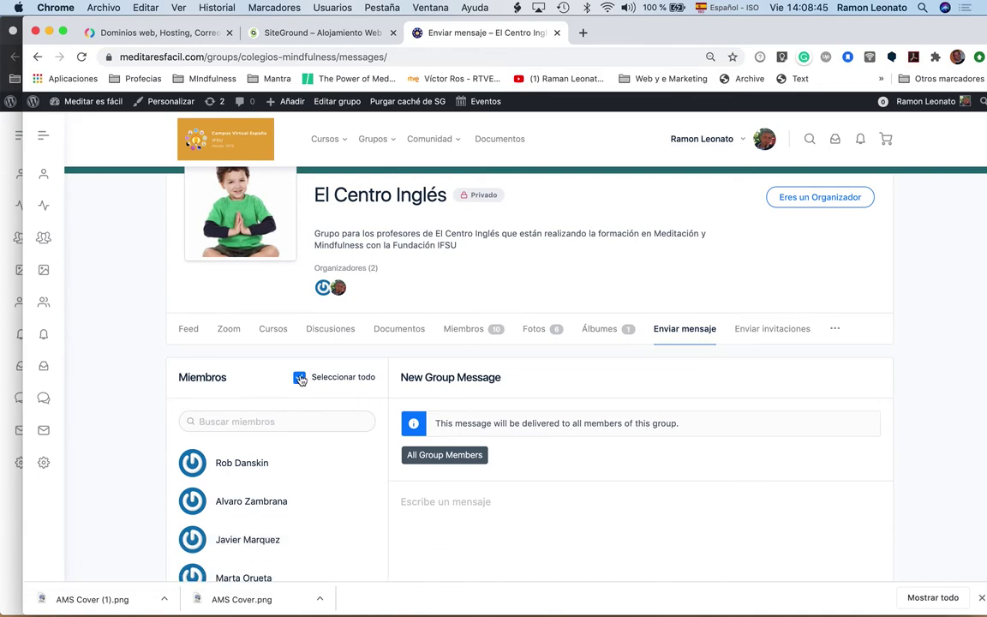
Uncheck Seleccionar todo and add two individual members as message recipients.
click(300, 378)
scroll(316, 475, down, 2)
scroll(316, 475, up, 2)
scroll(317, 526, down, 1)
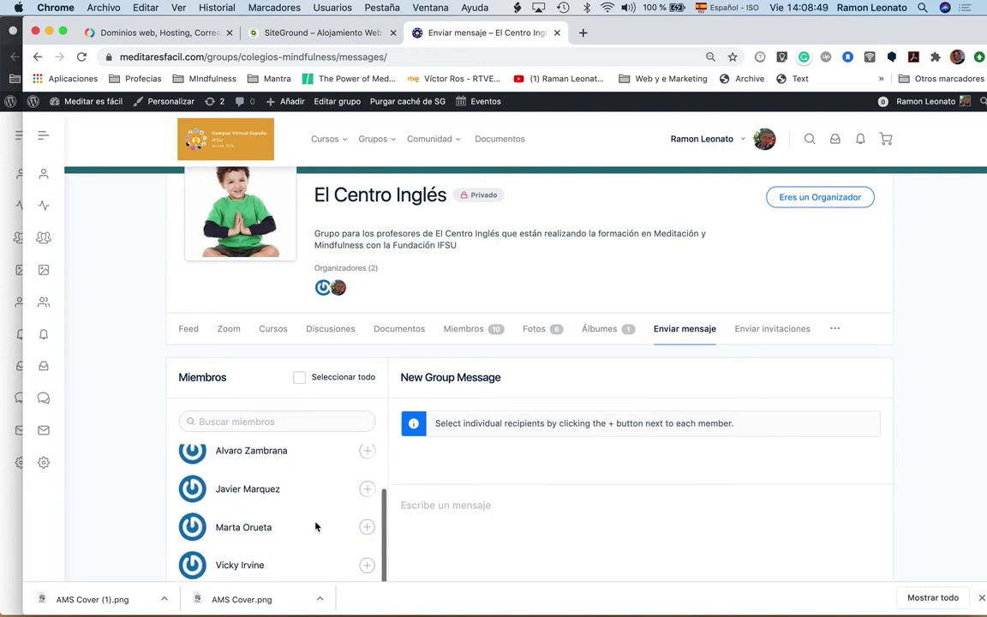
click(368, 489)
click(366, 452)
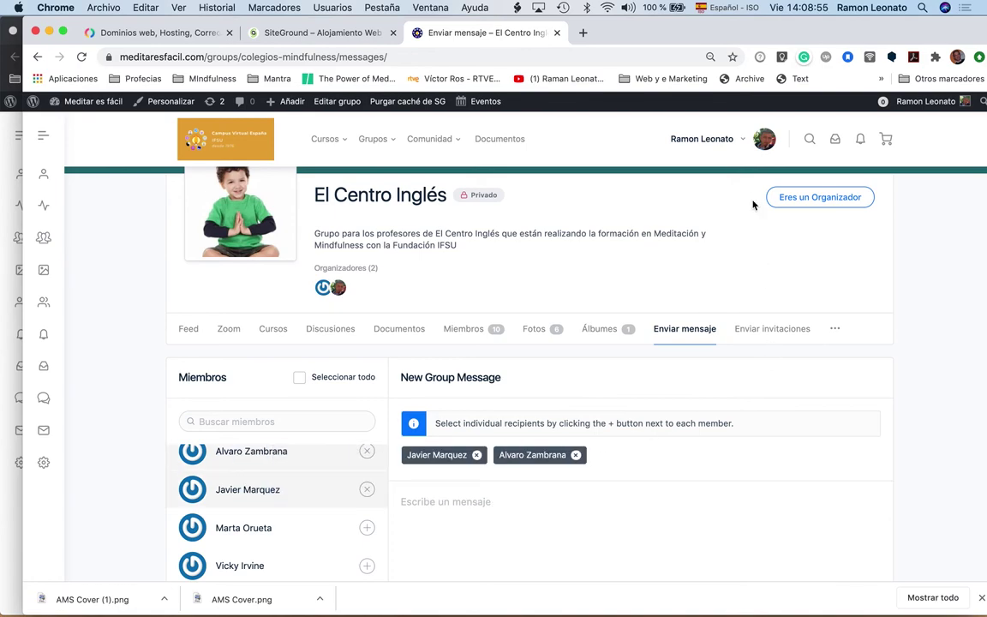
scroll(714, 439, up, 2)
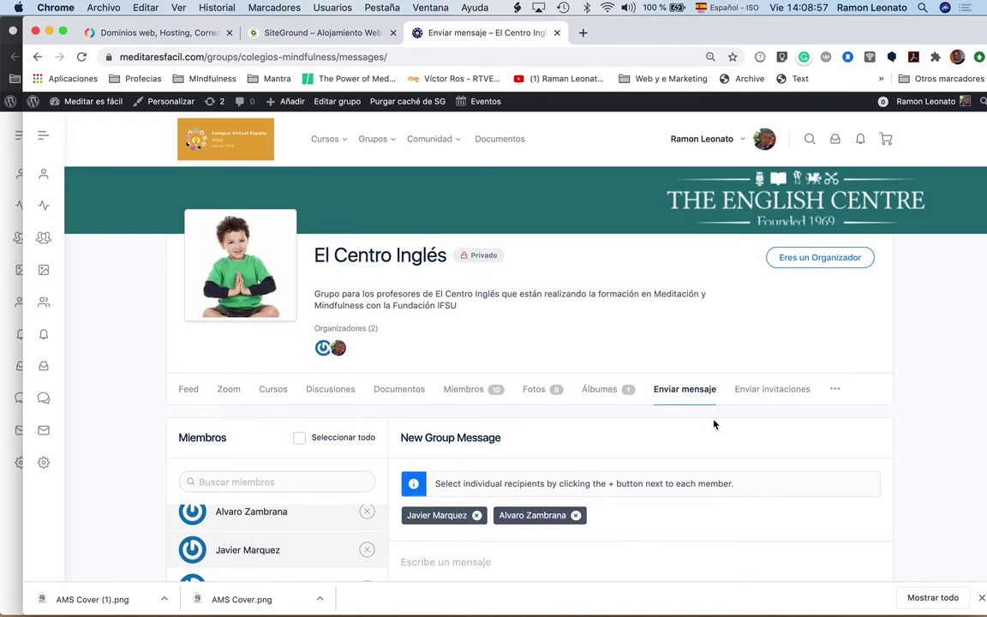
Open the Enviar invitaciones page and scroll through the site members available to invite.
click(774, 393)
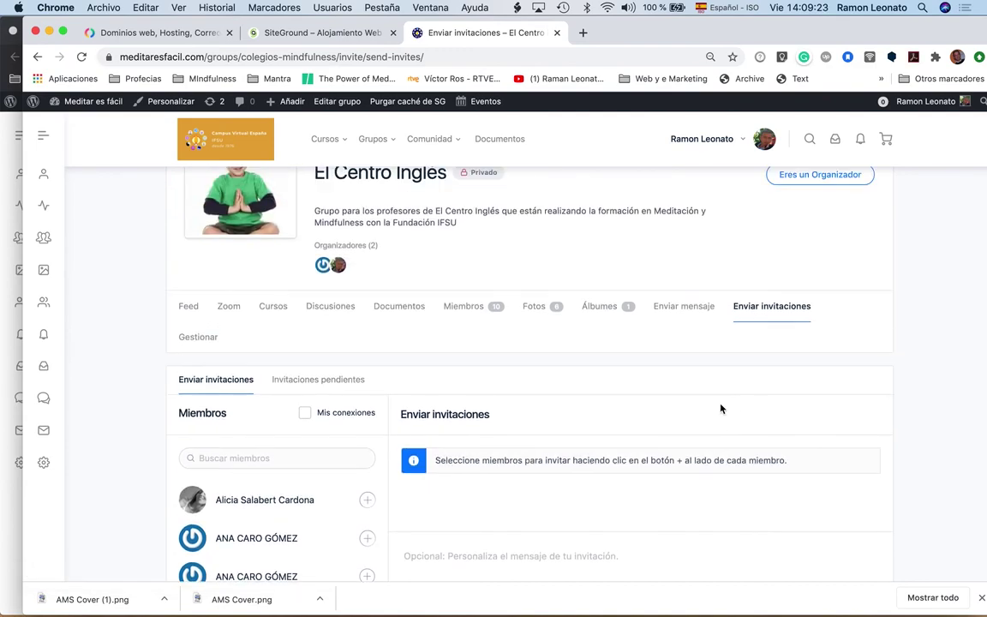
scroll(721, 409, down, 1)
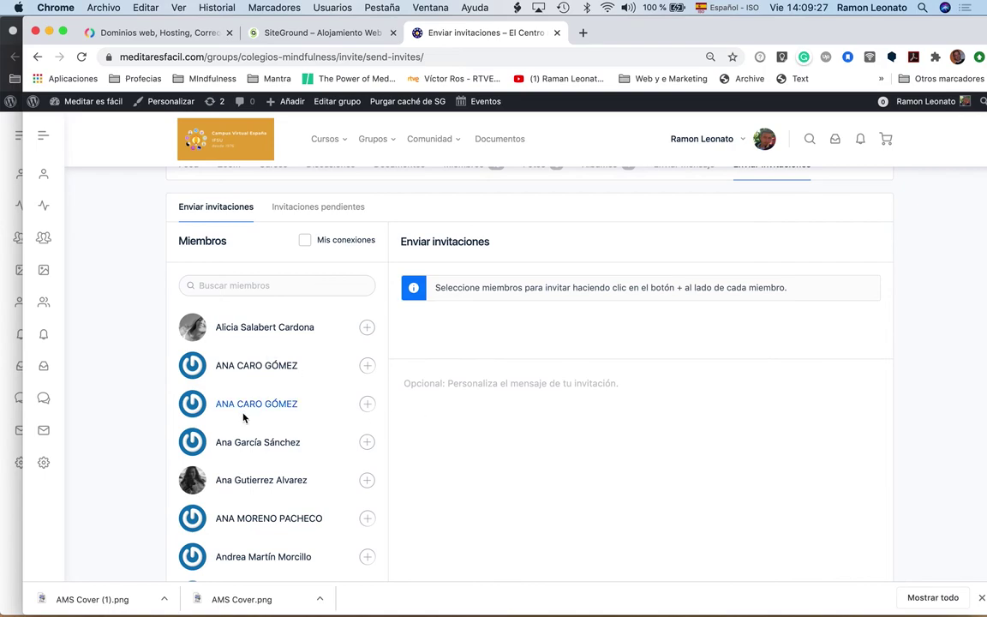
scroll(574, 391, up, 5)
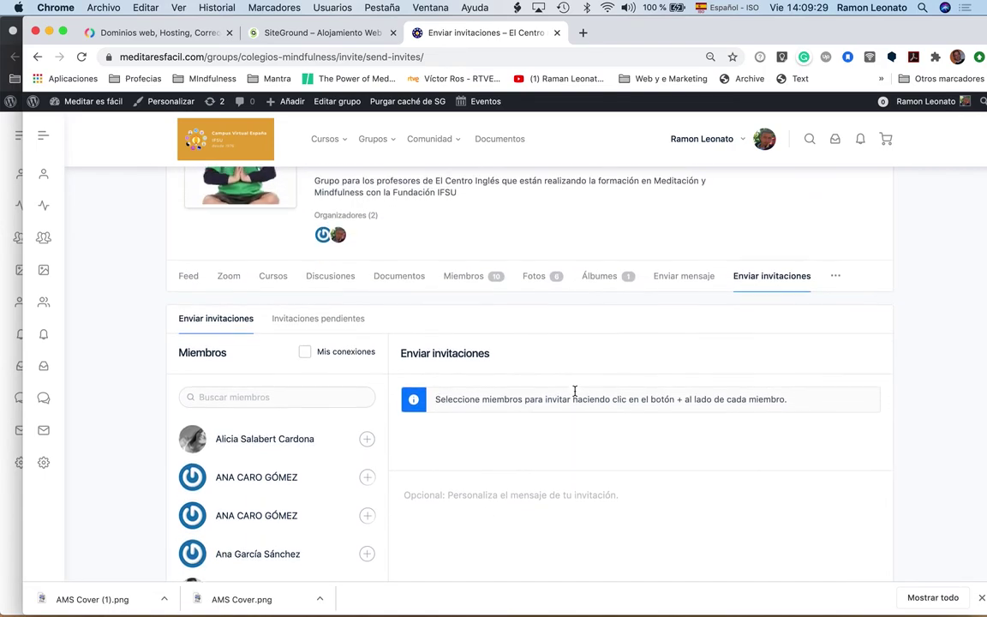
scroll(574, 391, up, 1)
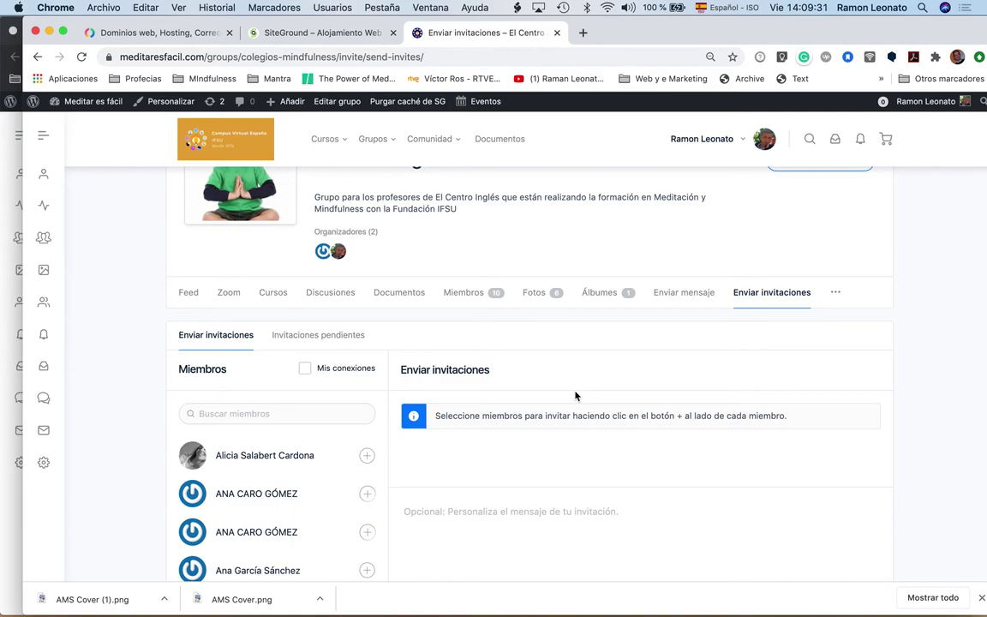
scroll(575, 396, down, 3)
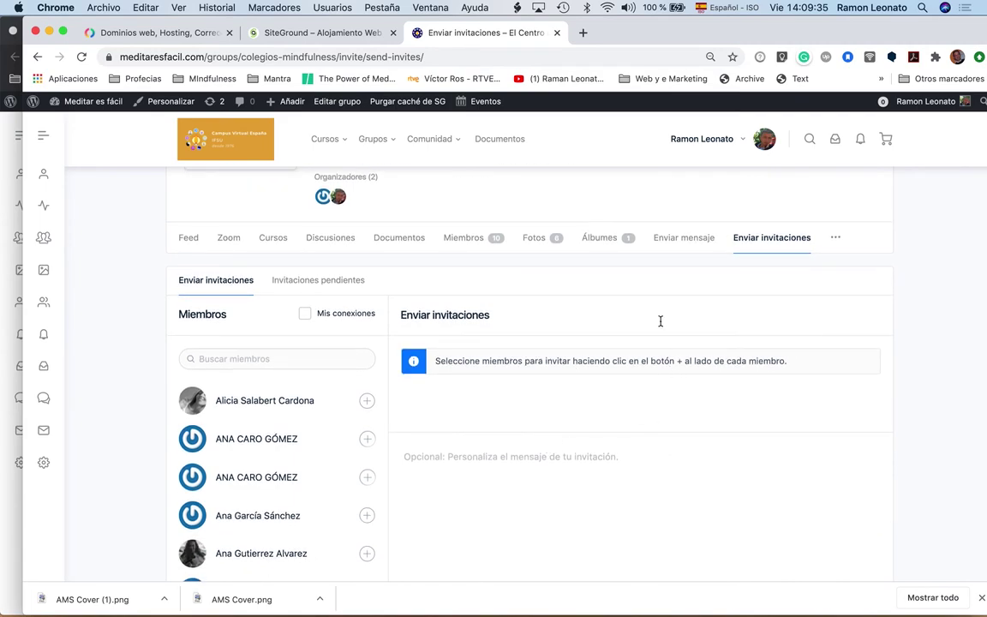
scroll(611, 297, up, 5)
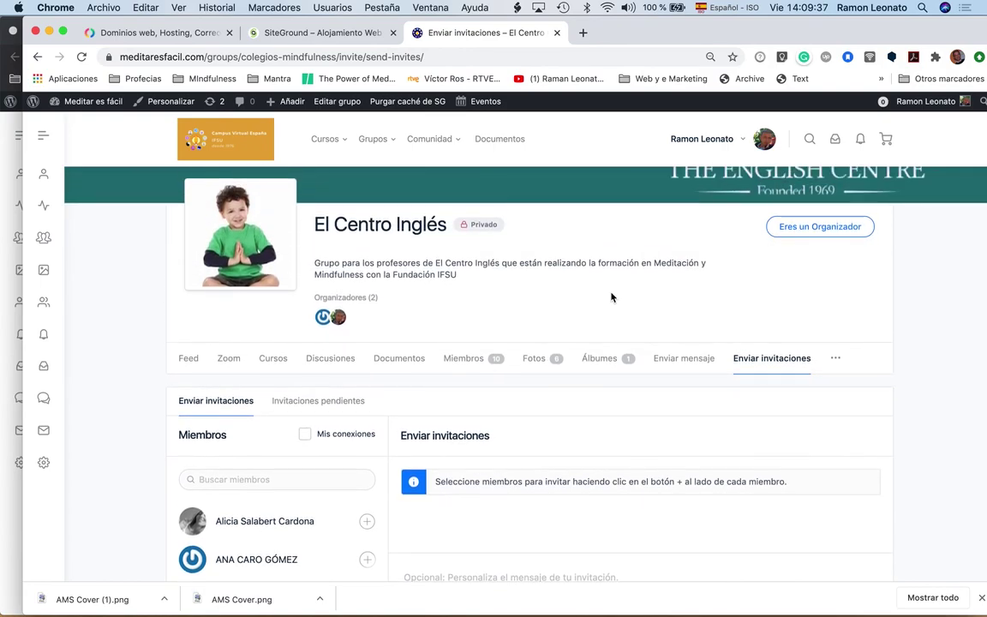
scroll(611, 298, up, 3)
scroll(611, 297, down, 8)
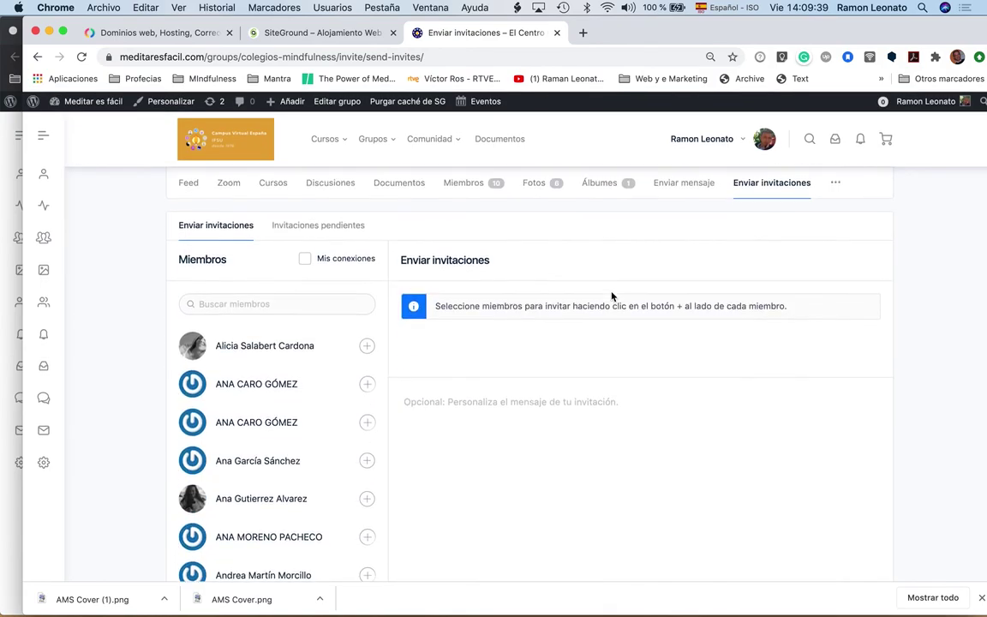
scroll(611, 296, down, 3)
scroll(611, 292, up, 5)
scroll(611, 293, up, 5)
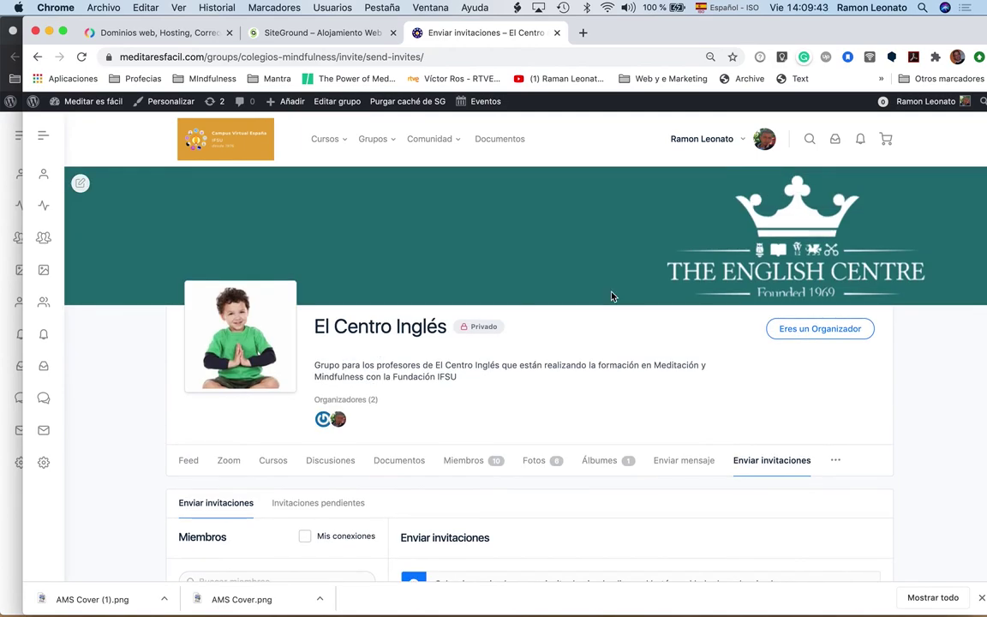